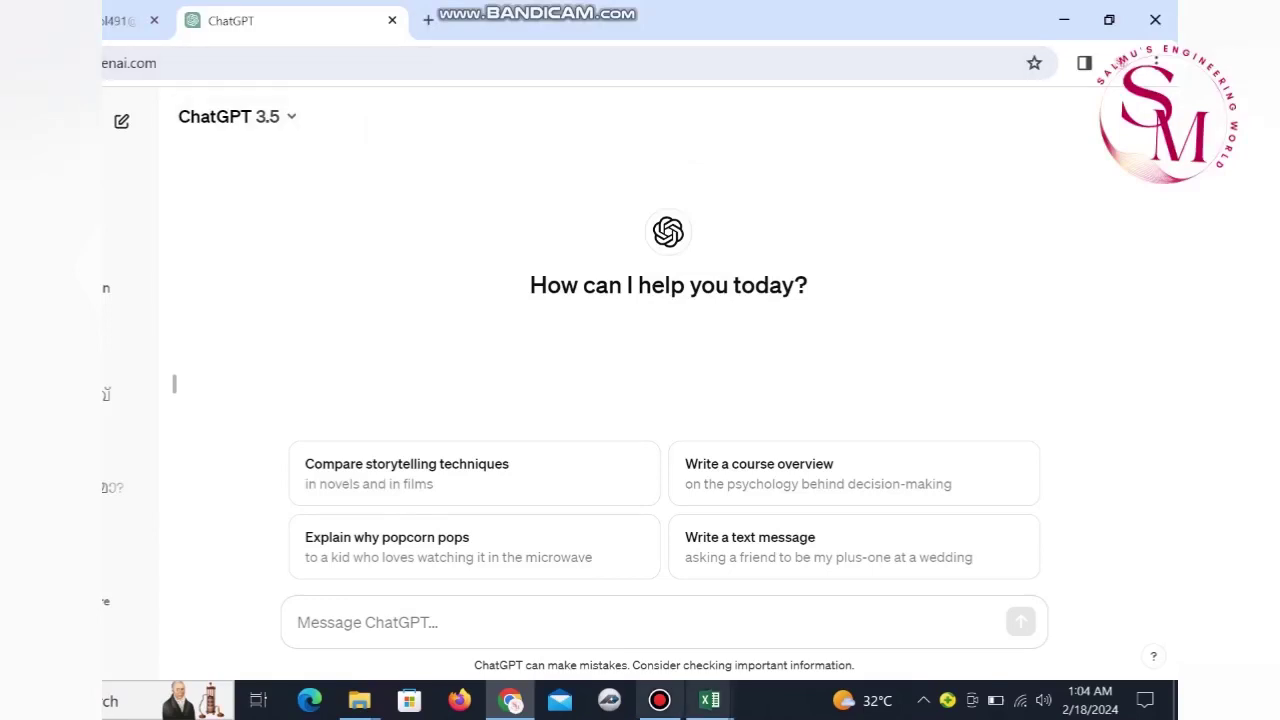
Step: Check the model list and confirm GPT-3.5 stays the active model
left_click(659, 700)
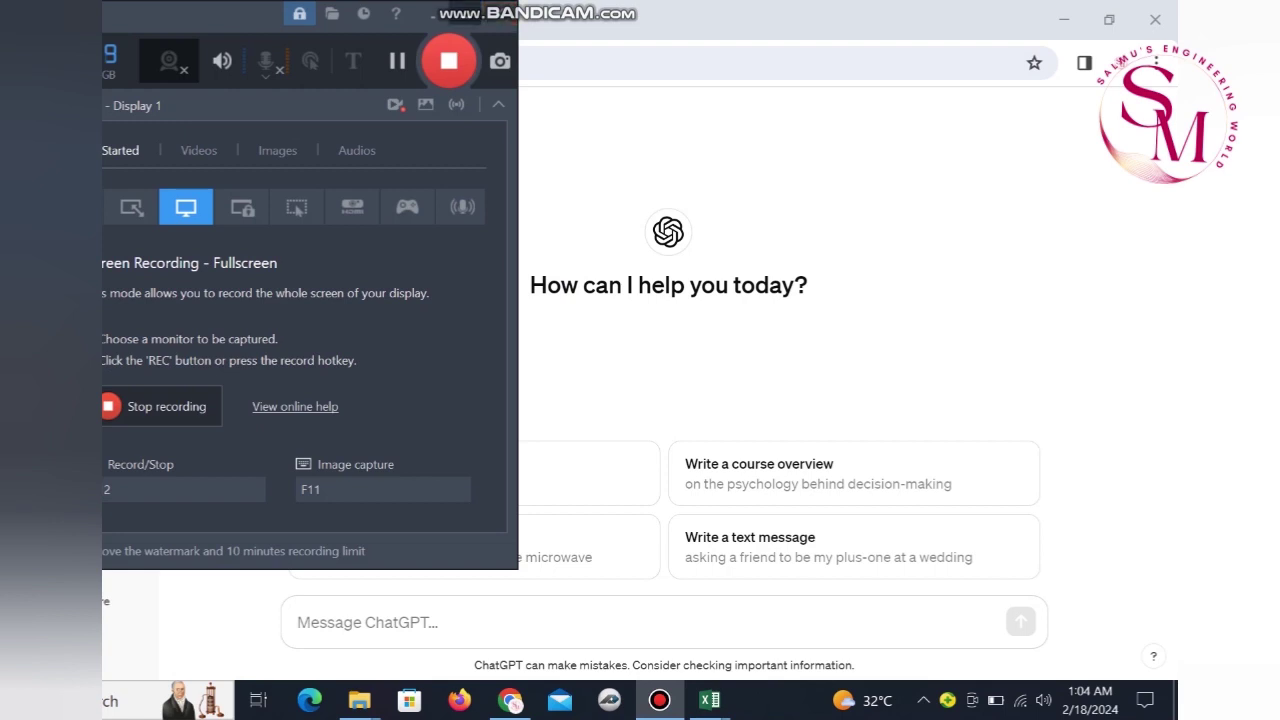
left_click(659, 700)
left_click(235, 116)
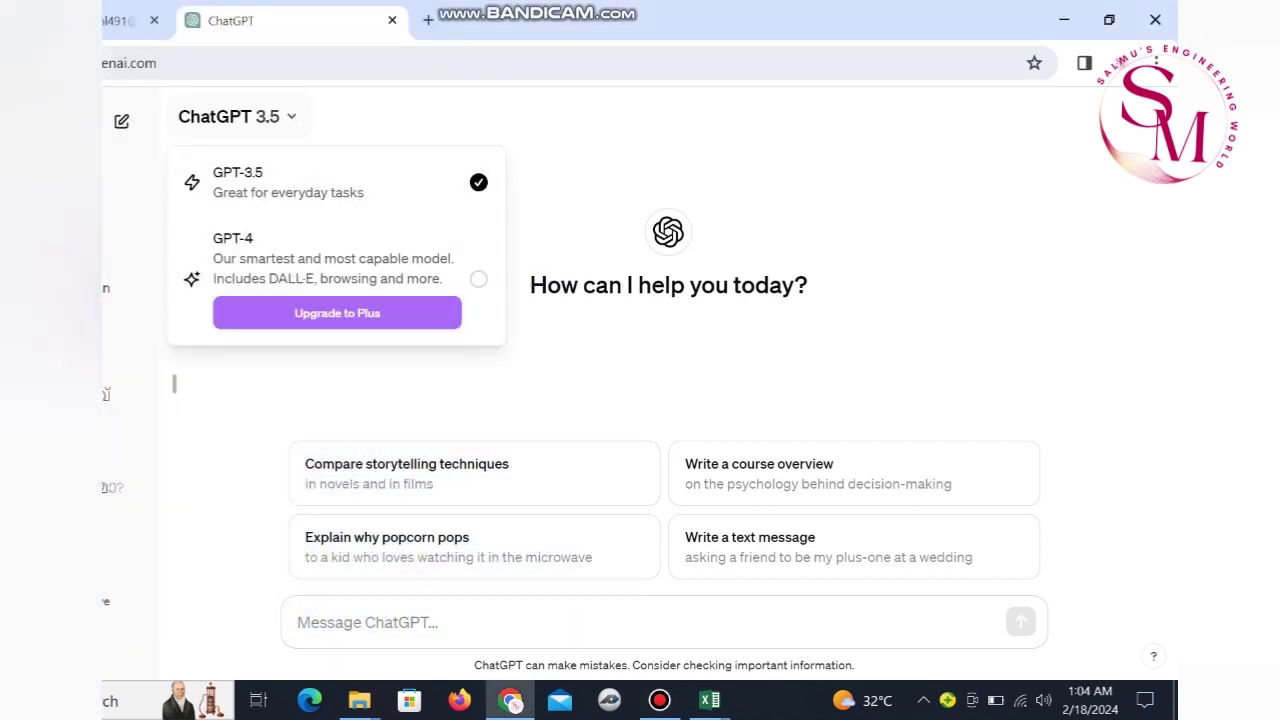
key("Escape")
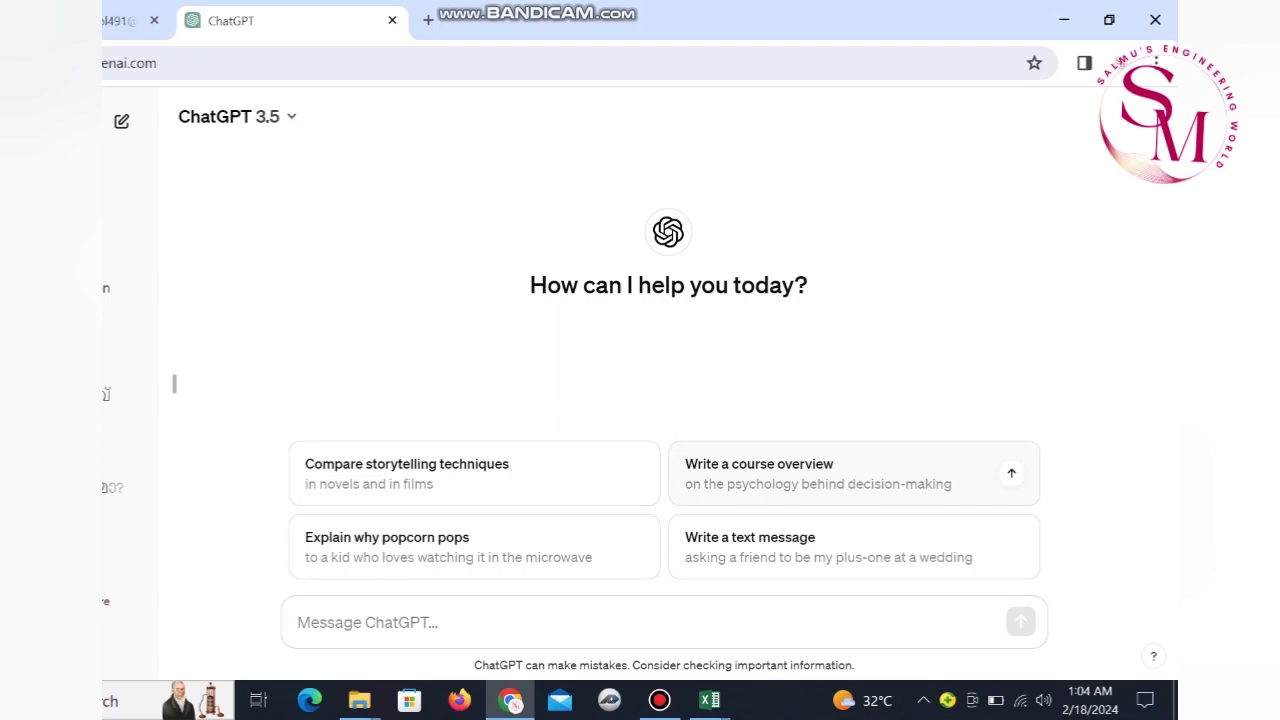
Step: Send the novels-versus-films storytelling prompt, then clear the question's text in edit mode
left_click(631, 472)
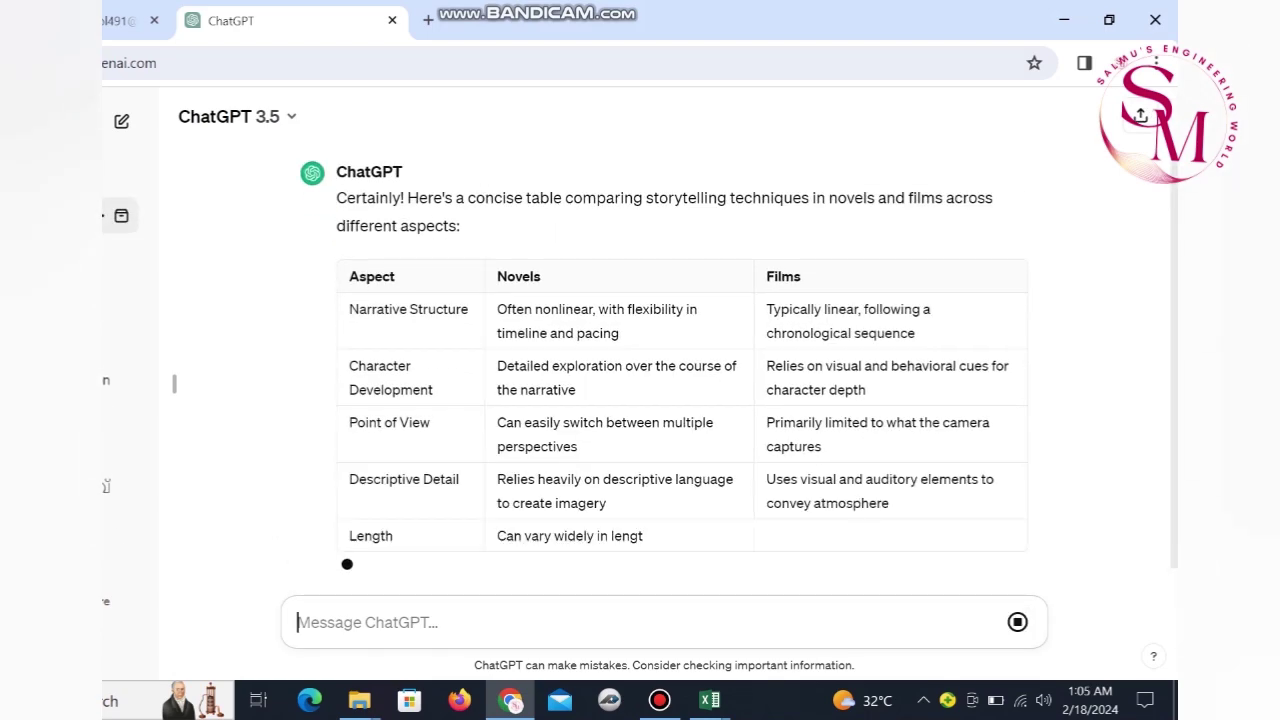
scroll(660, 380, "up", 2)
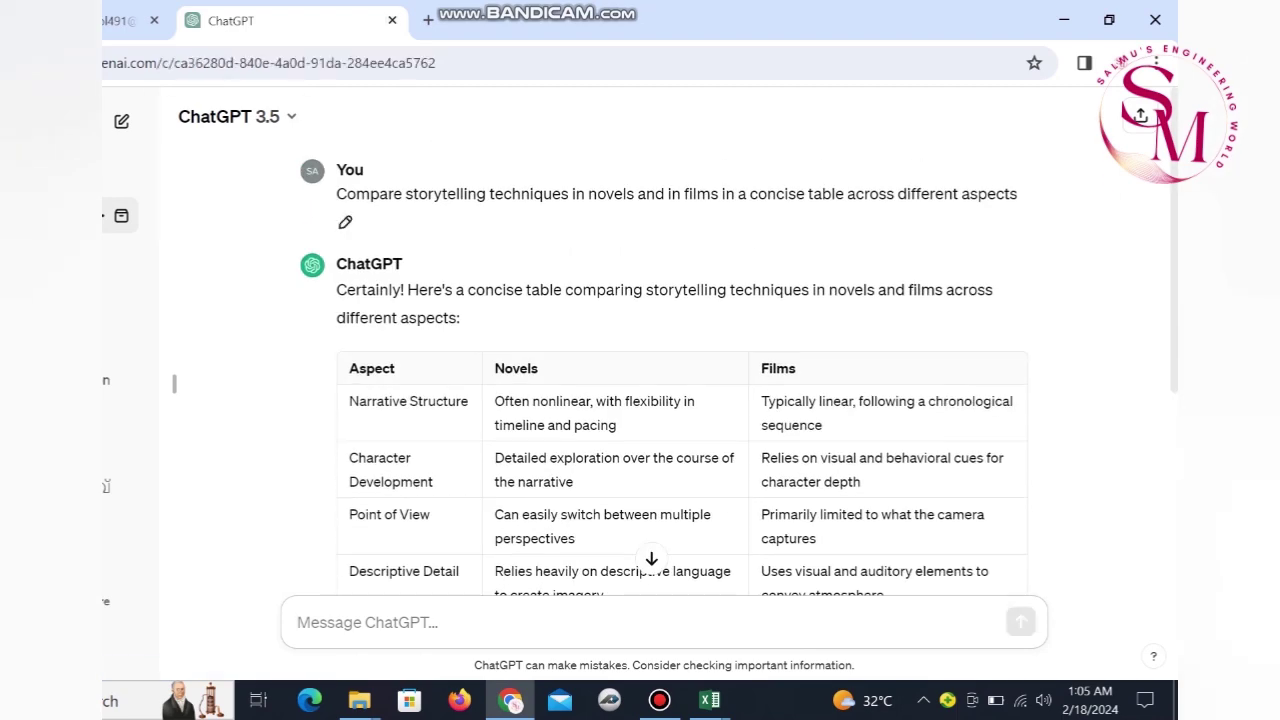
left_click(345, 222)
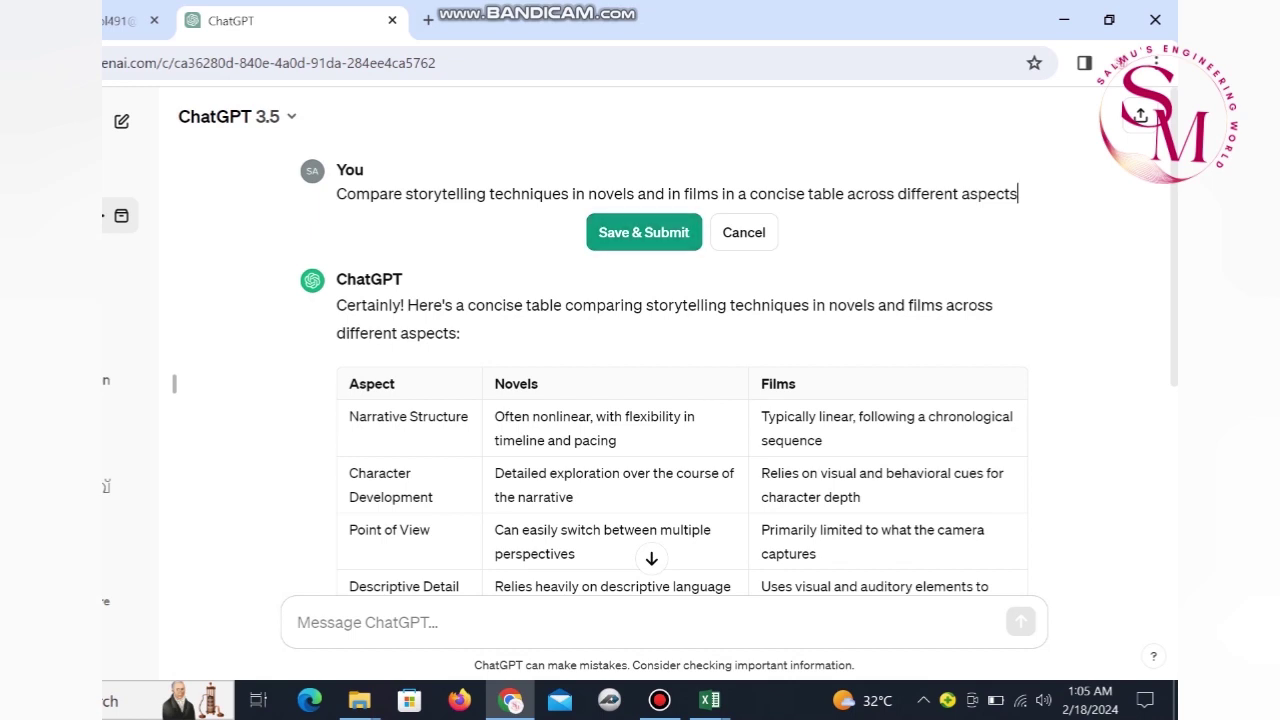
key("ctrl+a")
key("BackSpace")
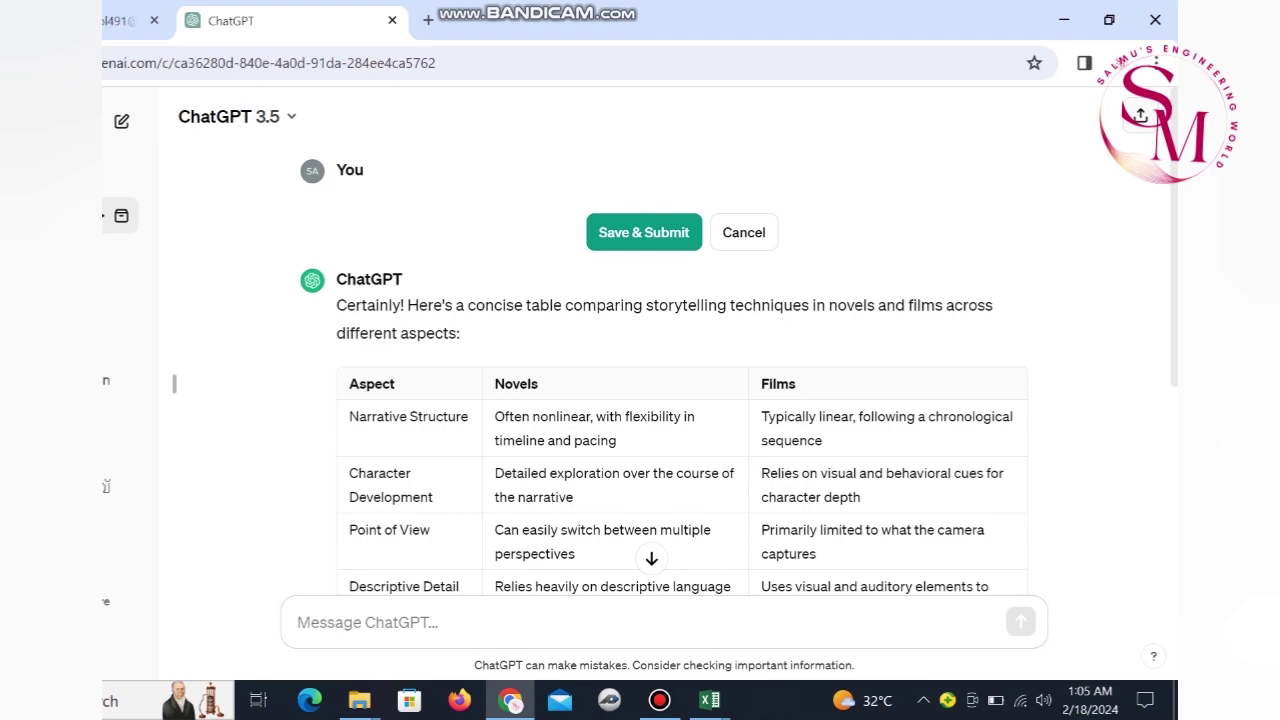
left_click(1140, 115)
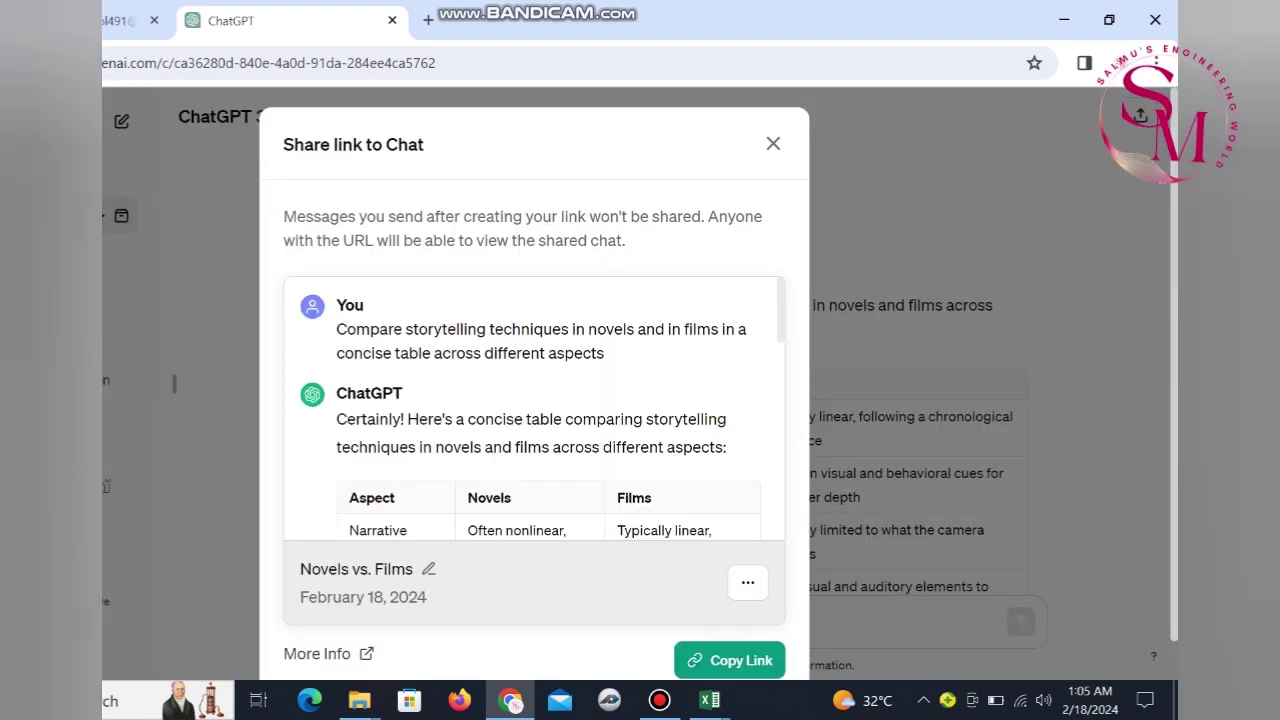
scroll(534, 408, "down", 5)
scroll(534, 408, "down", 2)
scroll(534, 408, "down", 2)
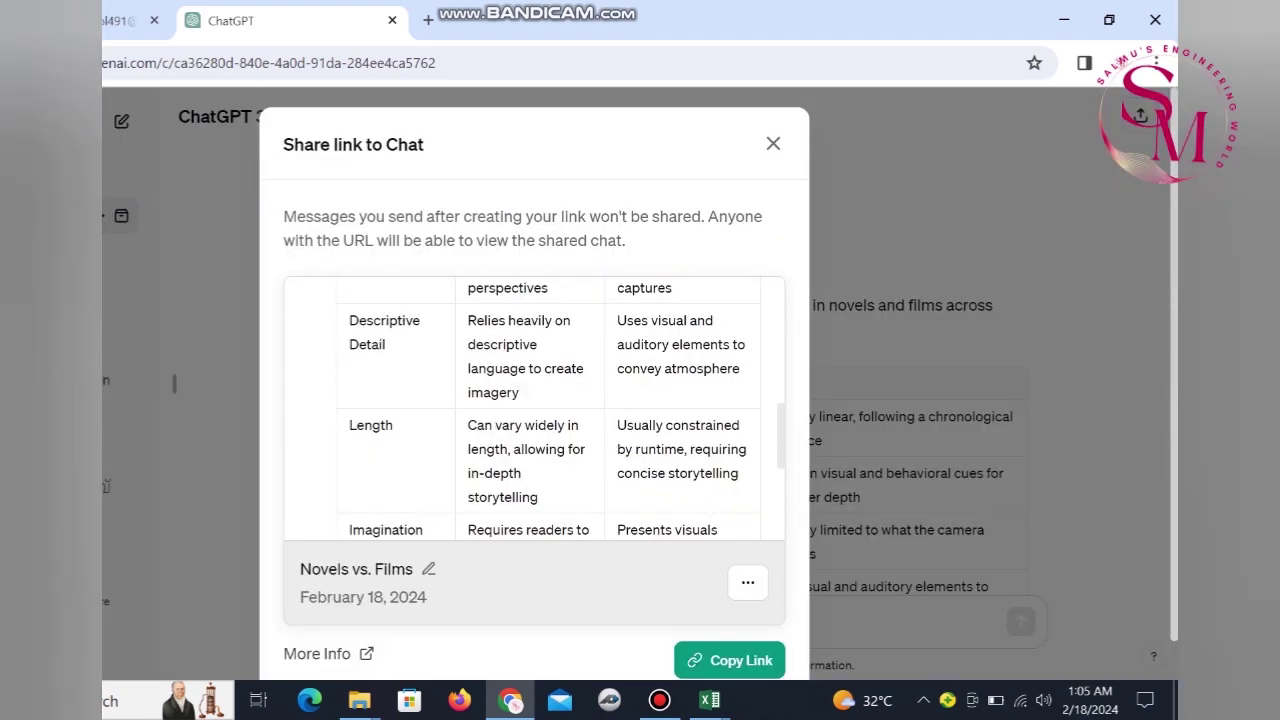
scroll(534, 408, "up", 5)
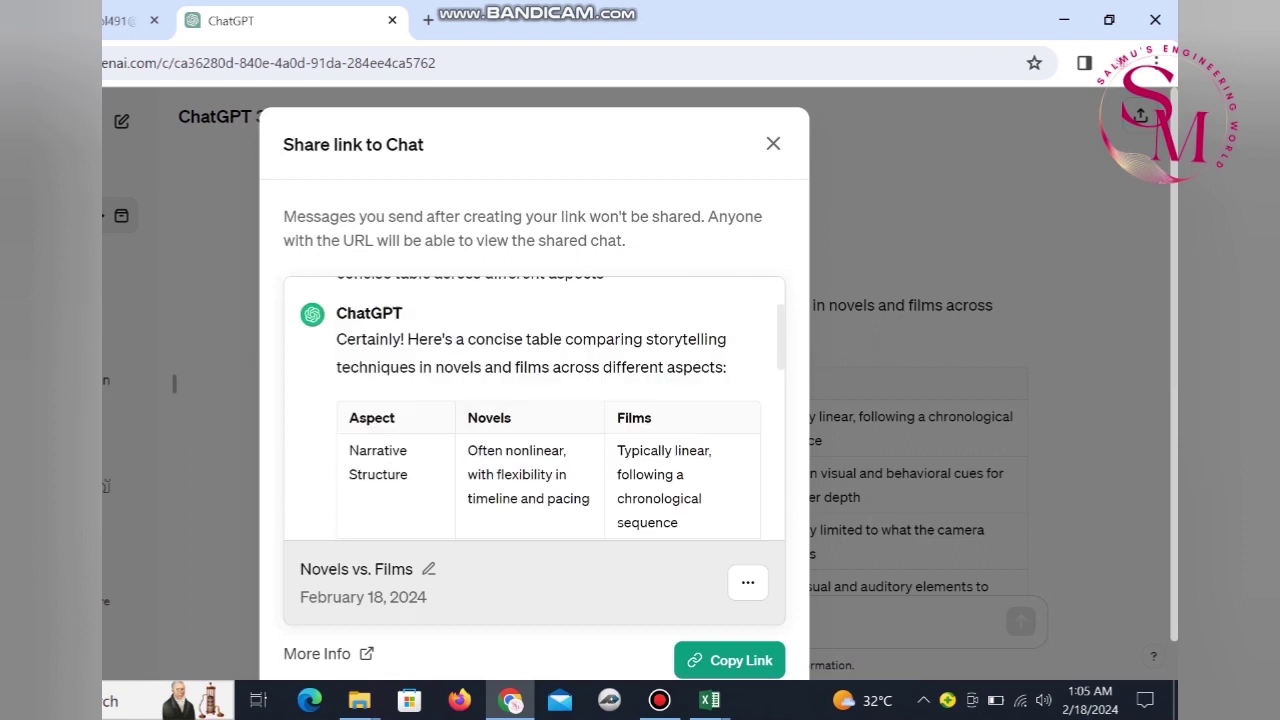
scroll(534, 408, "up", 3)
left_click(747, 582)
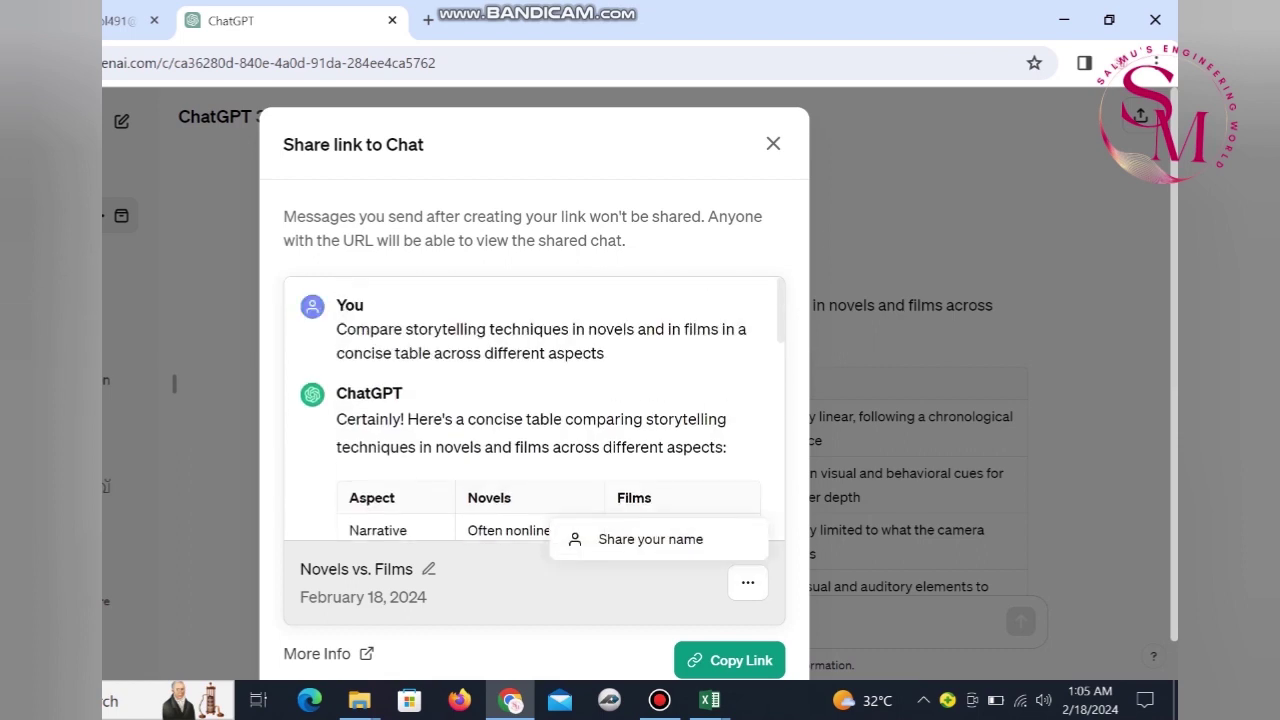
key("Escape")
key("Escape")
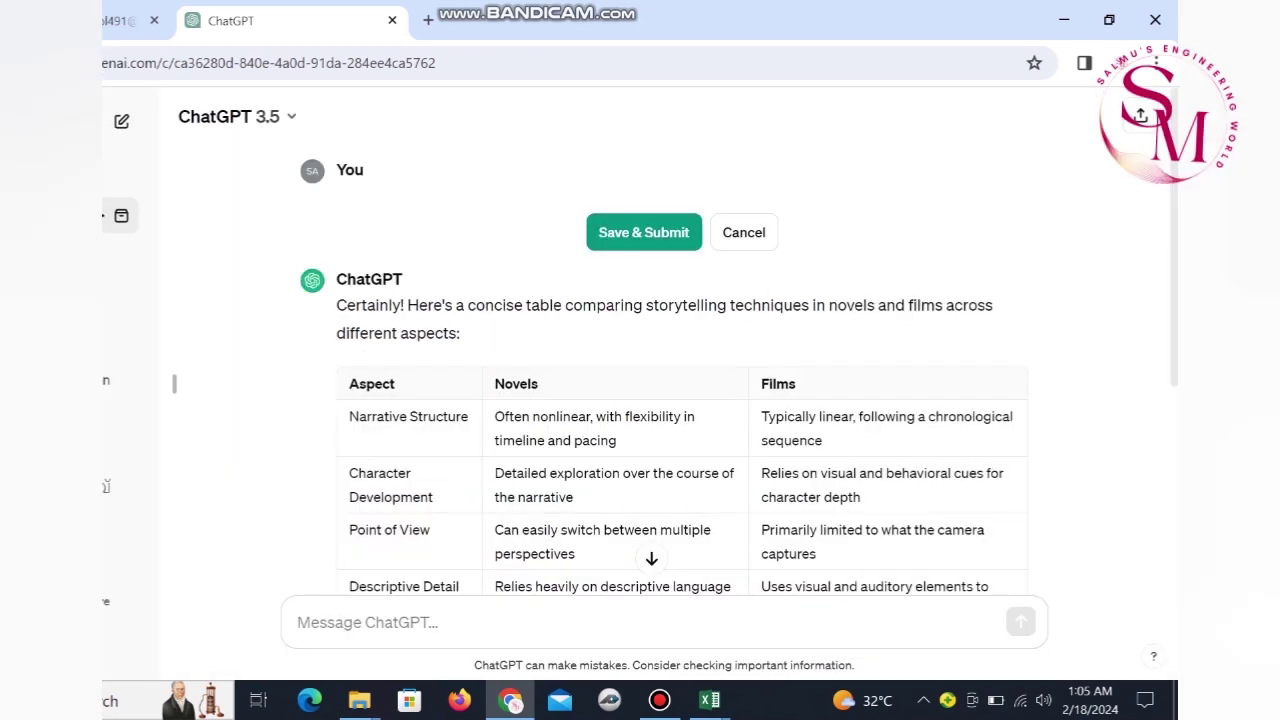
scroll(640, 380, "down", 3)
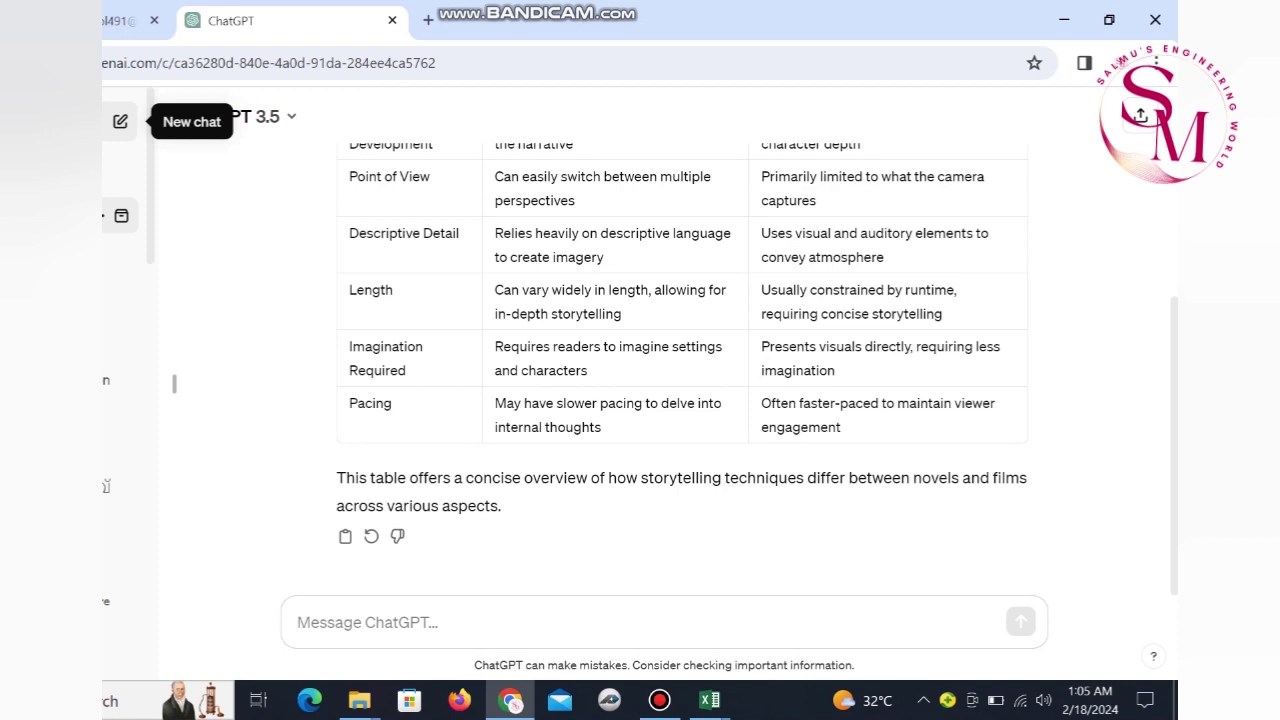
Step: Generate an Iceland photography trip plan in a fresh chat, then start another new chat
left_click(121, 121)
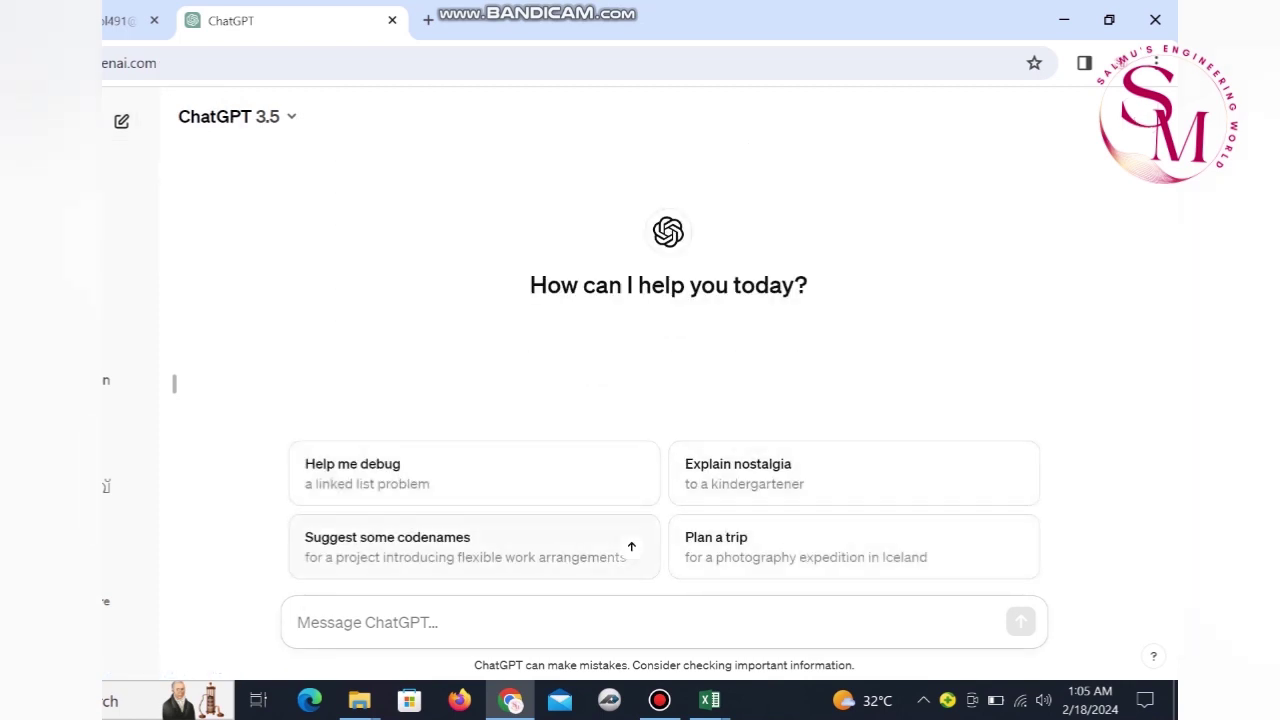
left_click(850, 546)
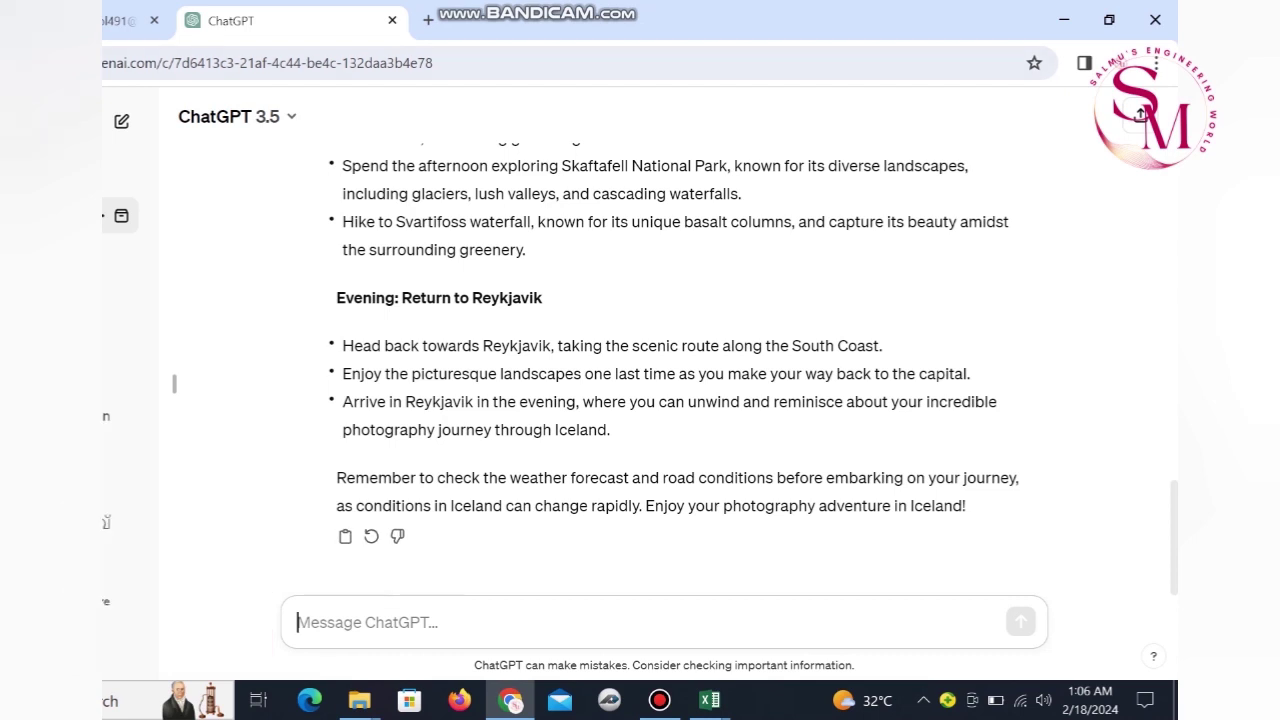
left_click(121, 121)
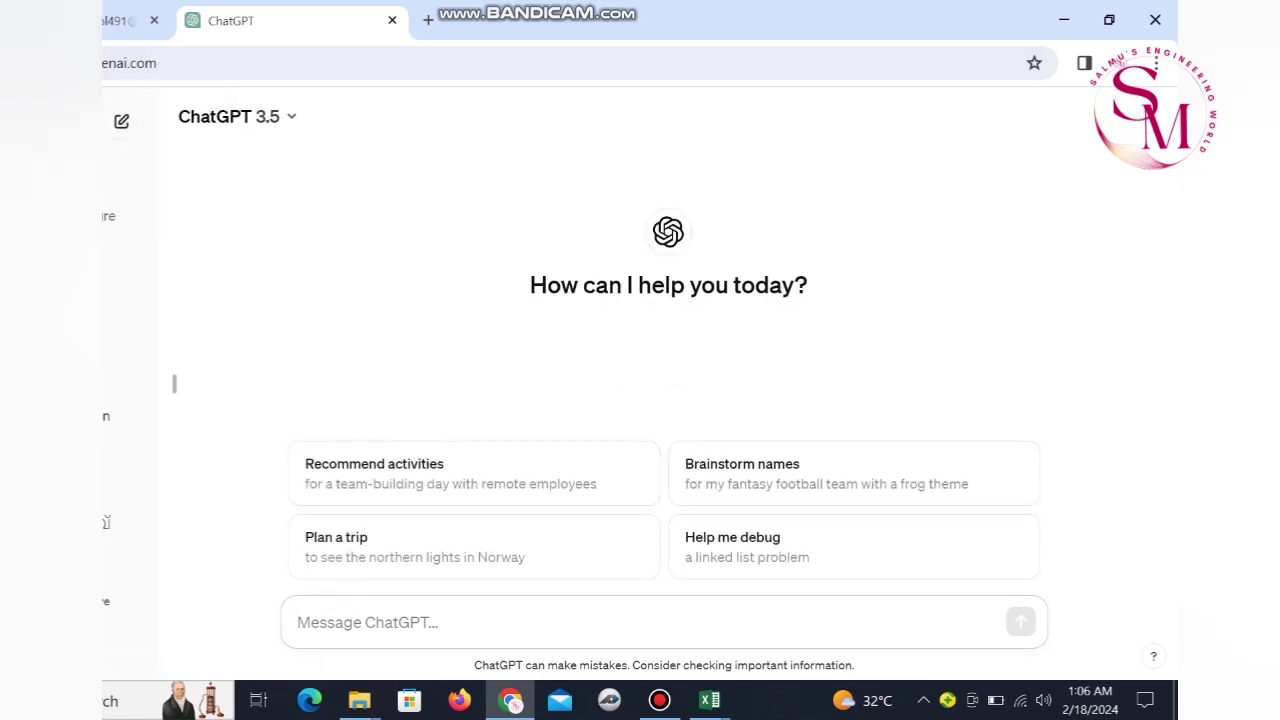
Step: Ask 'what is the differ btw ghoogle and chatgpt' and review the answer through its summary
type("w")
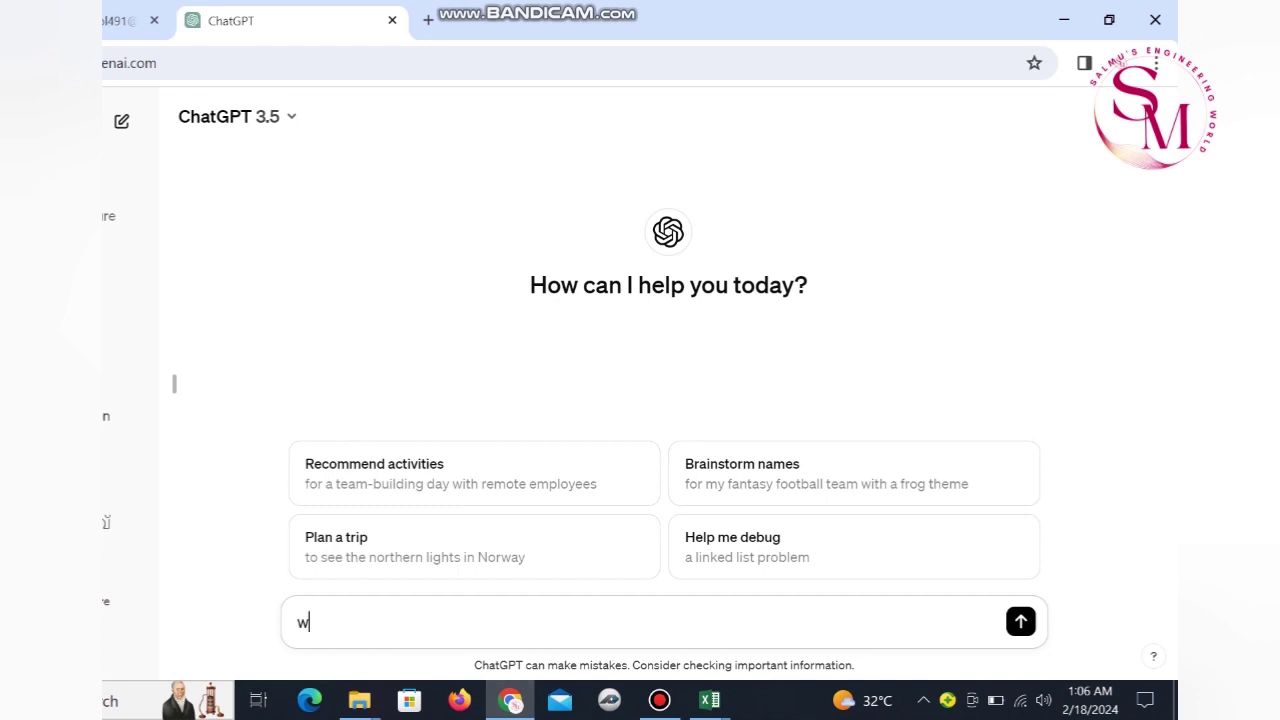
type("hat is the")
type(" differ")
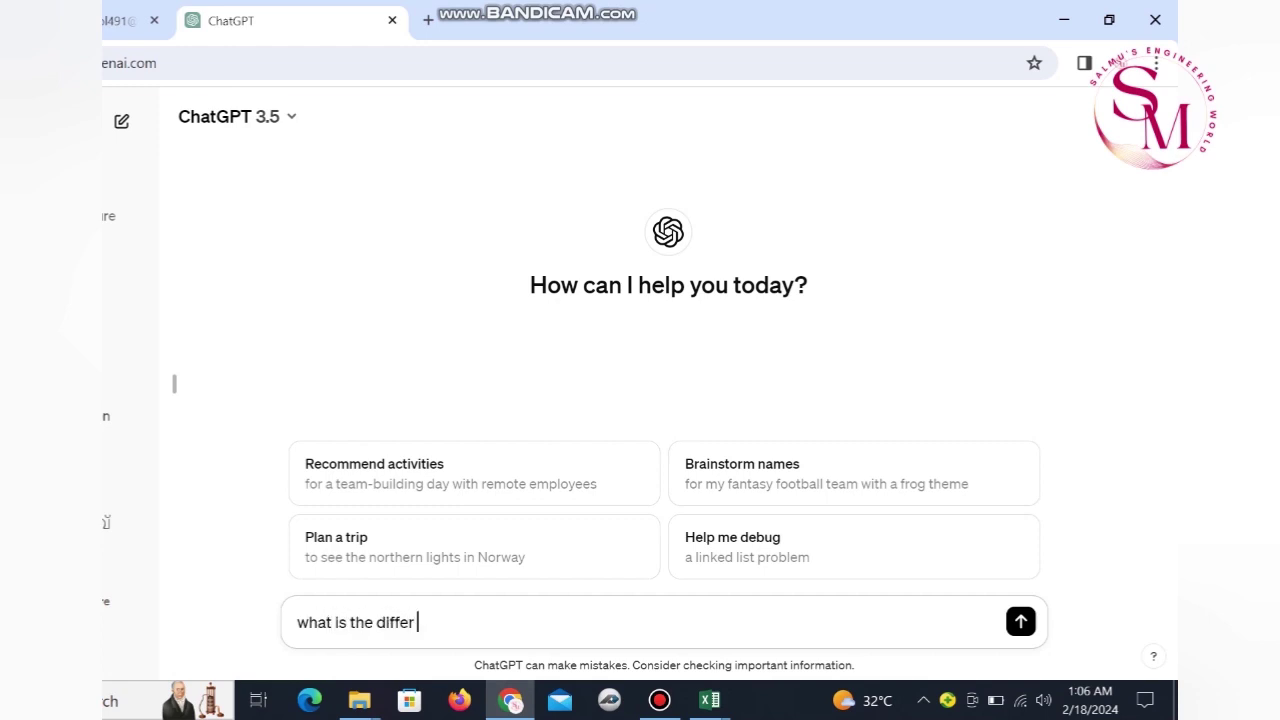
type(" btw ghoog")
type("le and ")
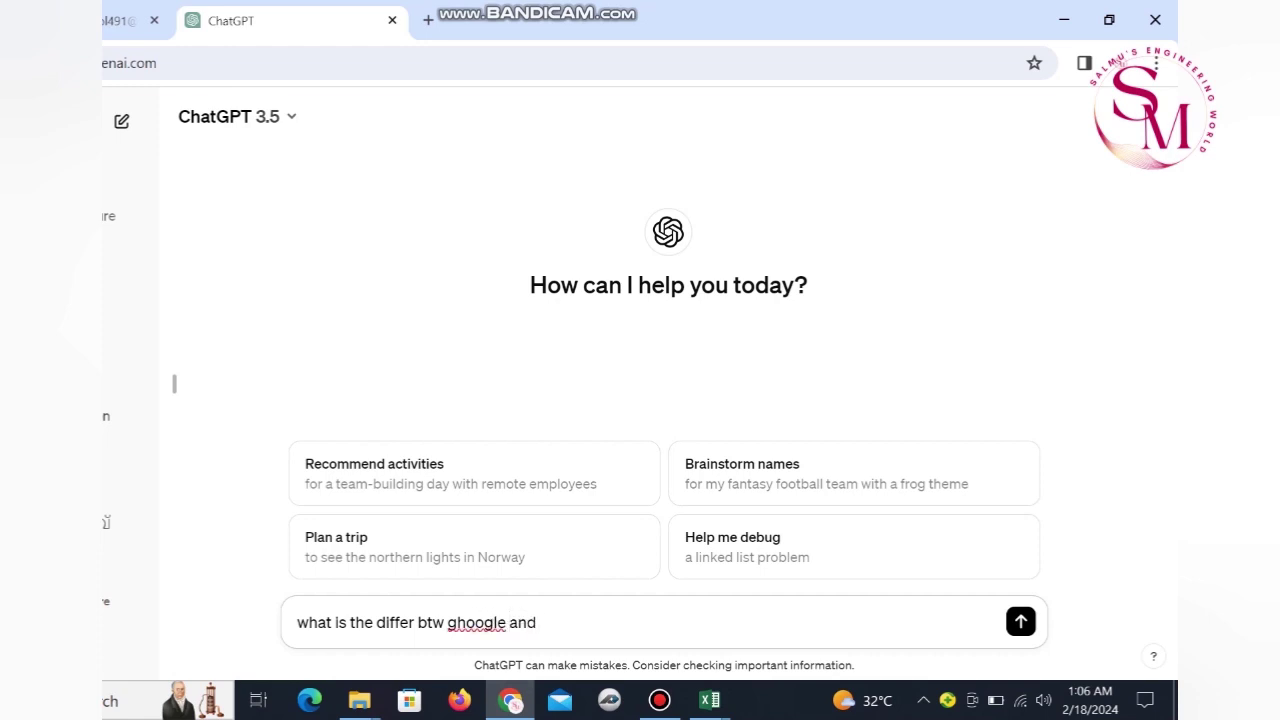
type("chatg")
type("pt")
key("Return")
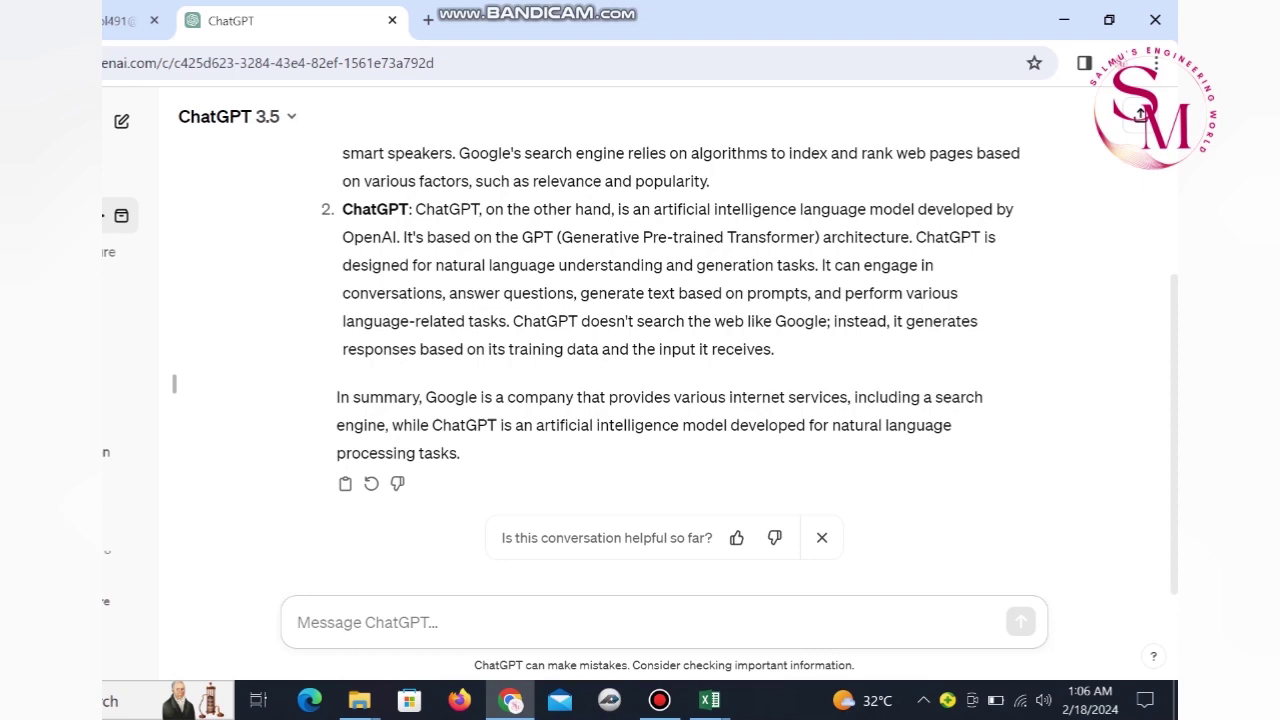
scroll(660, 370, "up", 3)
scroll(660, 370, "down", 1)
scroll(660, 370, "up", 1)
scroll(660, 370, "up", 1)
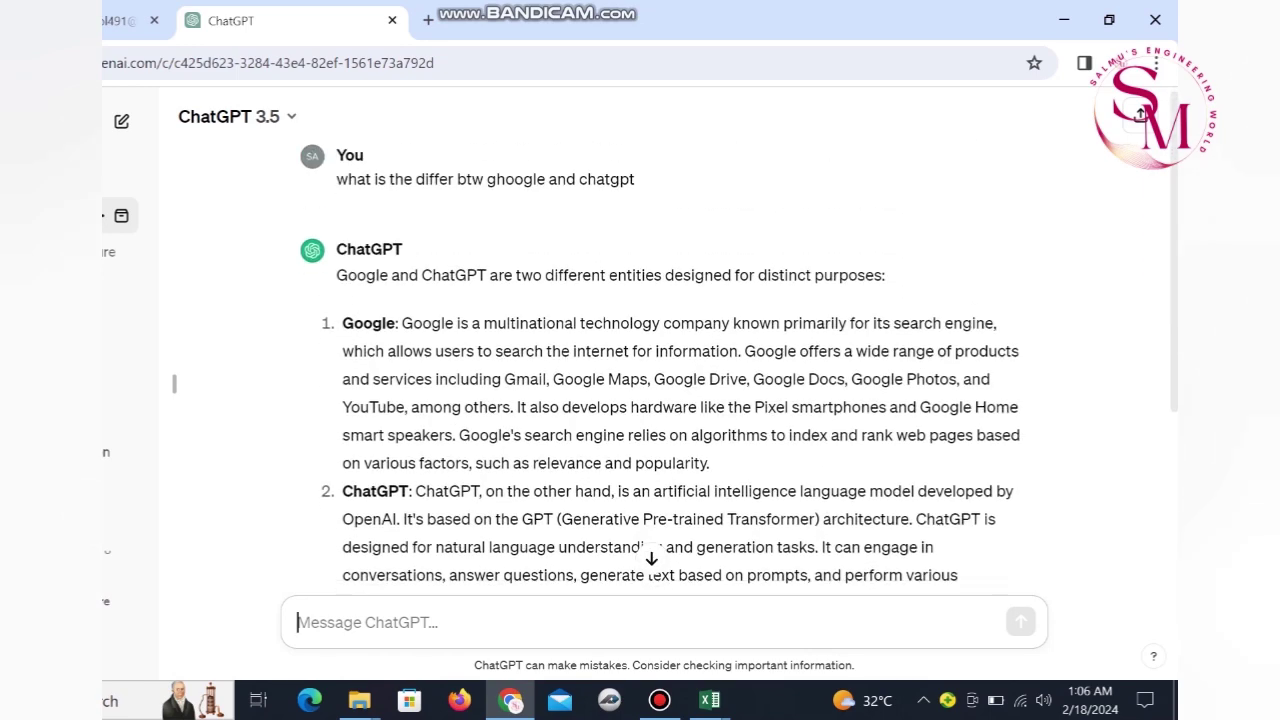
scroll(660, 370, "down", 3)
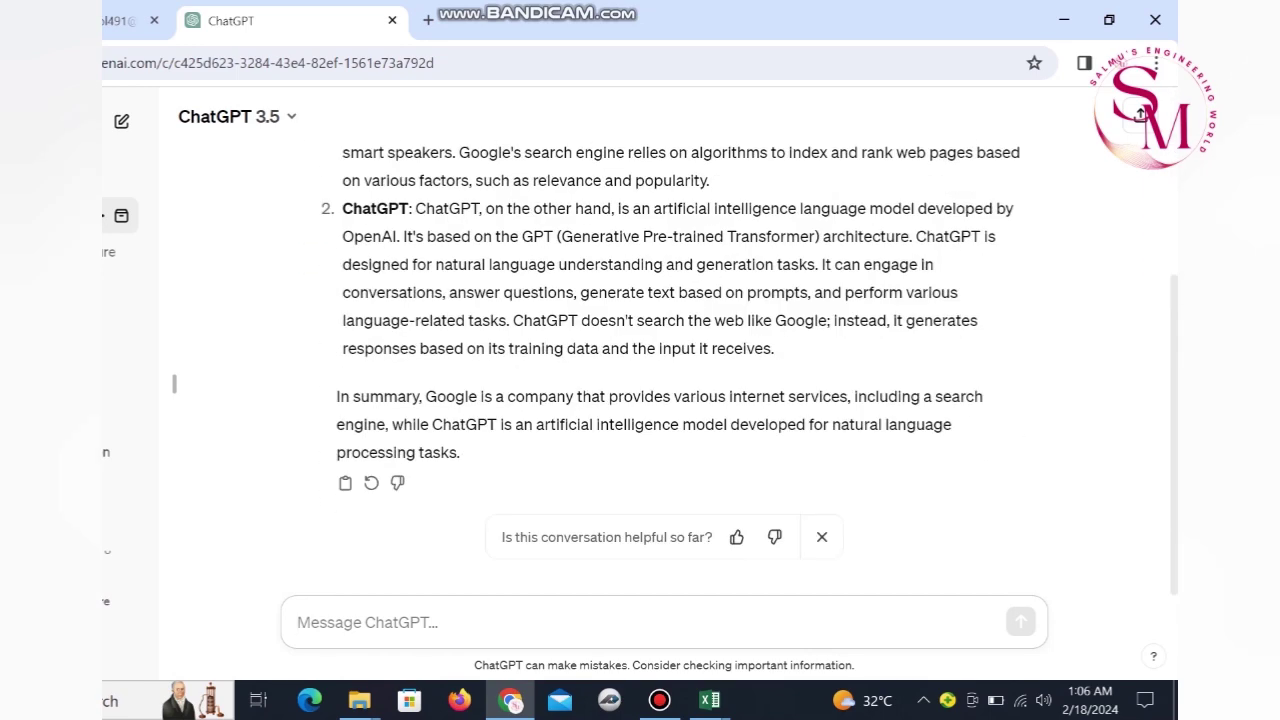
Step: Ask ChatGPT to 'write this in to table form', then regenerate the table answer
type("write")
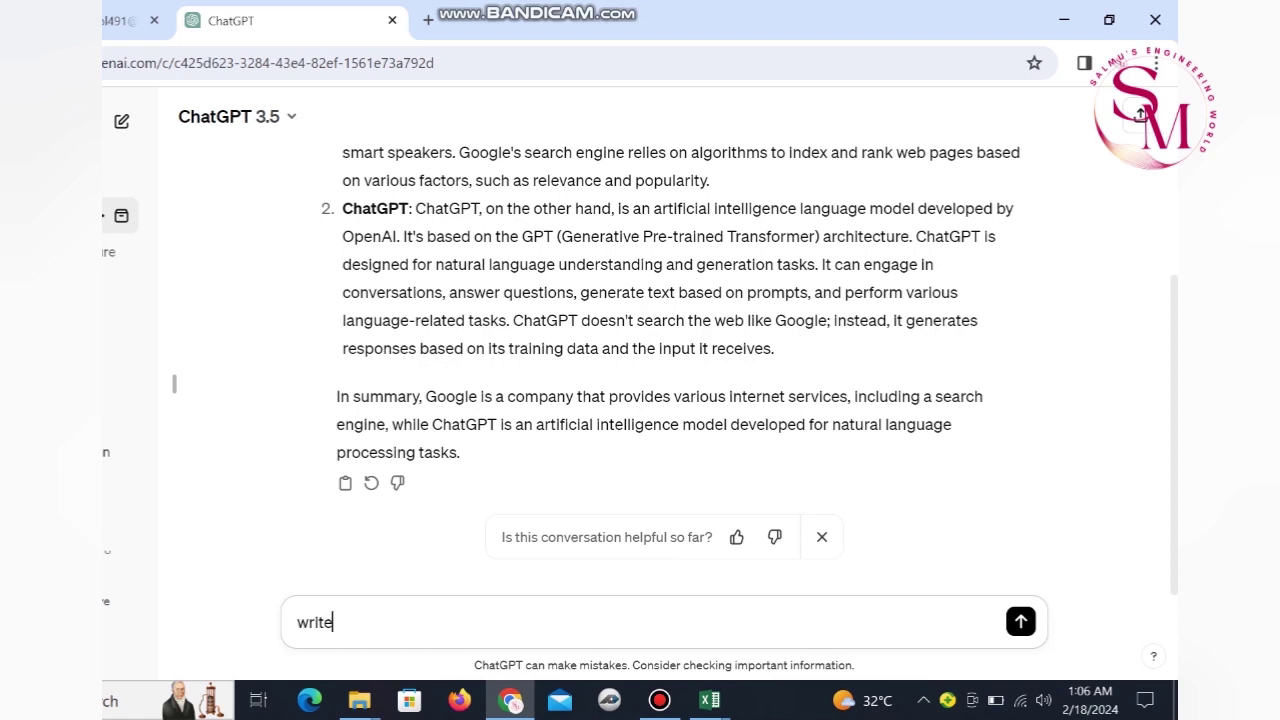
type(" this ")
type("in ")
type("to table ")
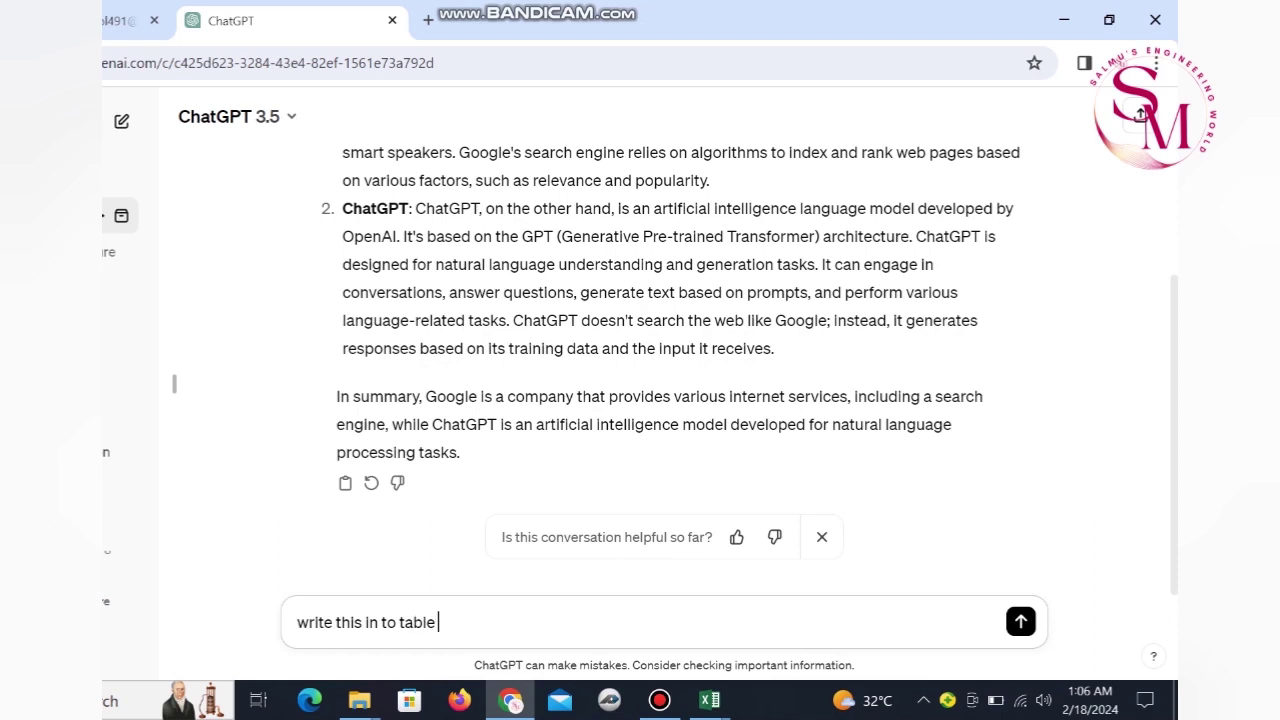
type("form")
key("Return")
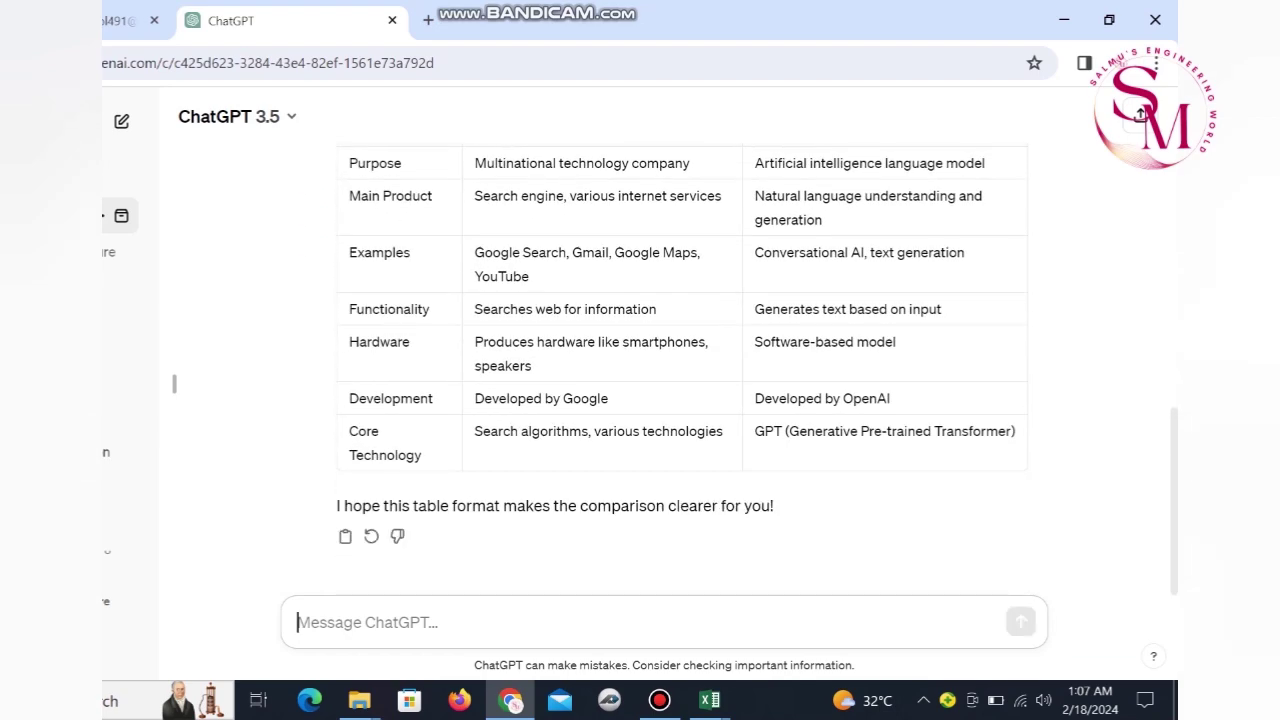
scroll(660, 350, "up", 5)
scroll(660, 350, "down", 3)
scroll(660, 350, "down", 3)
left_click(371, 536)
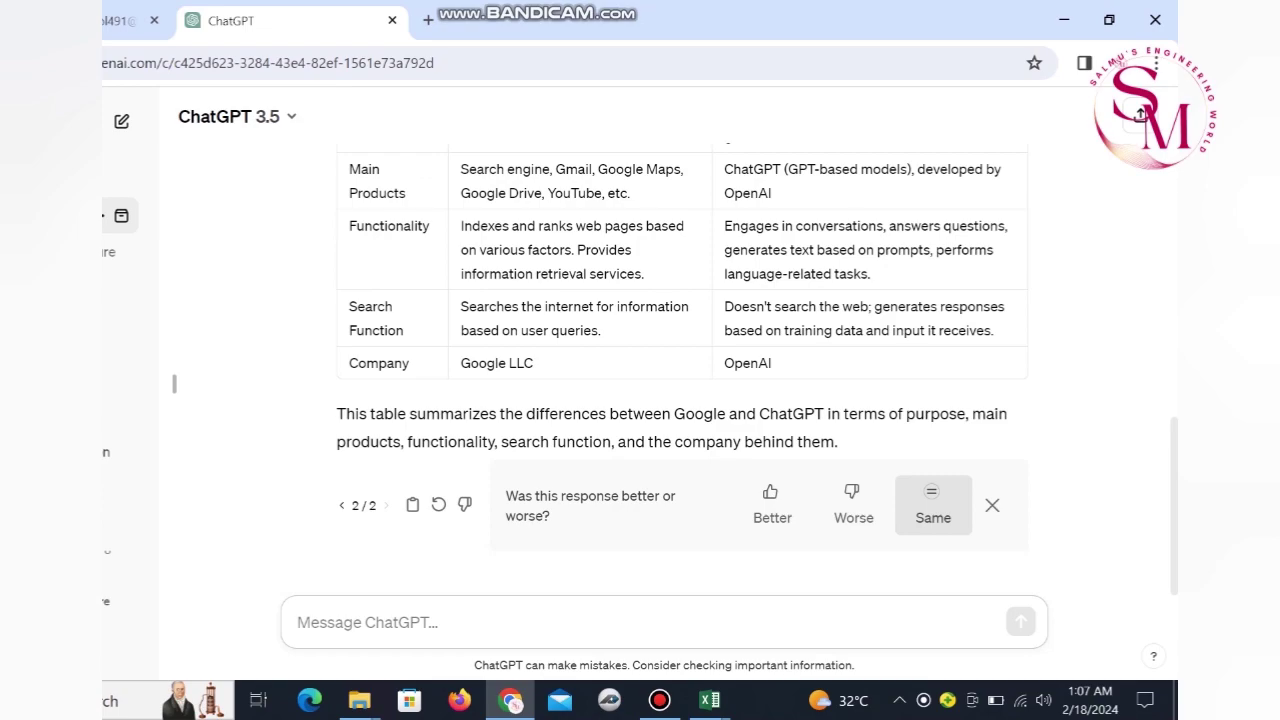
Step: Enter a request for Excel VBA code that converts numbers into words
scroll(664, 380, "up", 1)
scroll(664, 380, "up", 5)
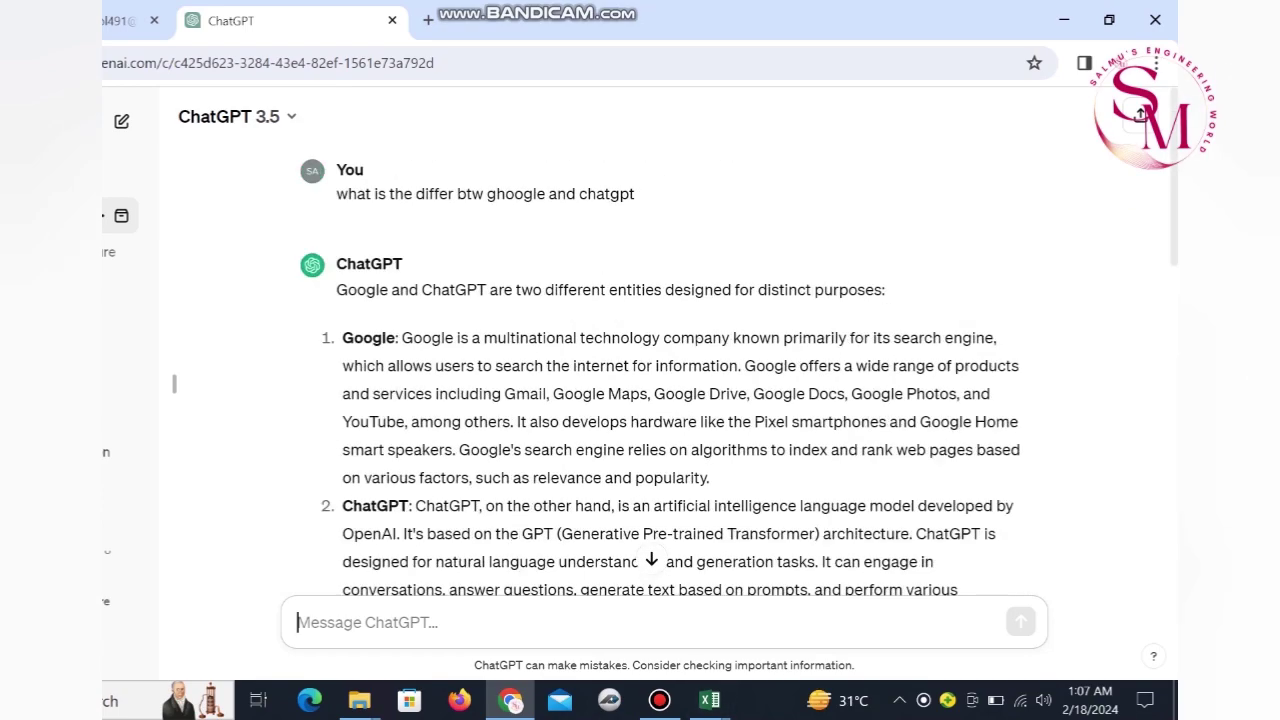
scroll(664, 380, "down", 4)
scroll(664, 380, "down", 3)
scroll(664, 380, "down", 2)
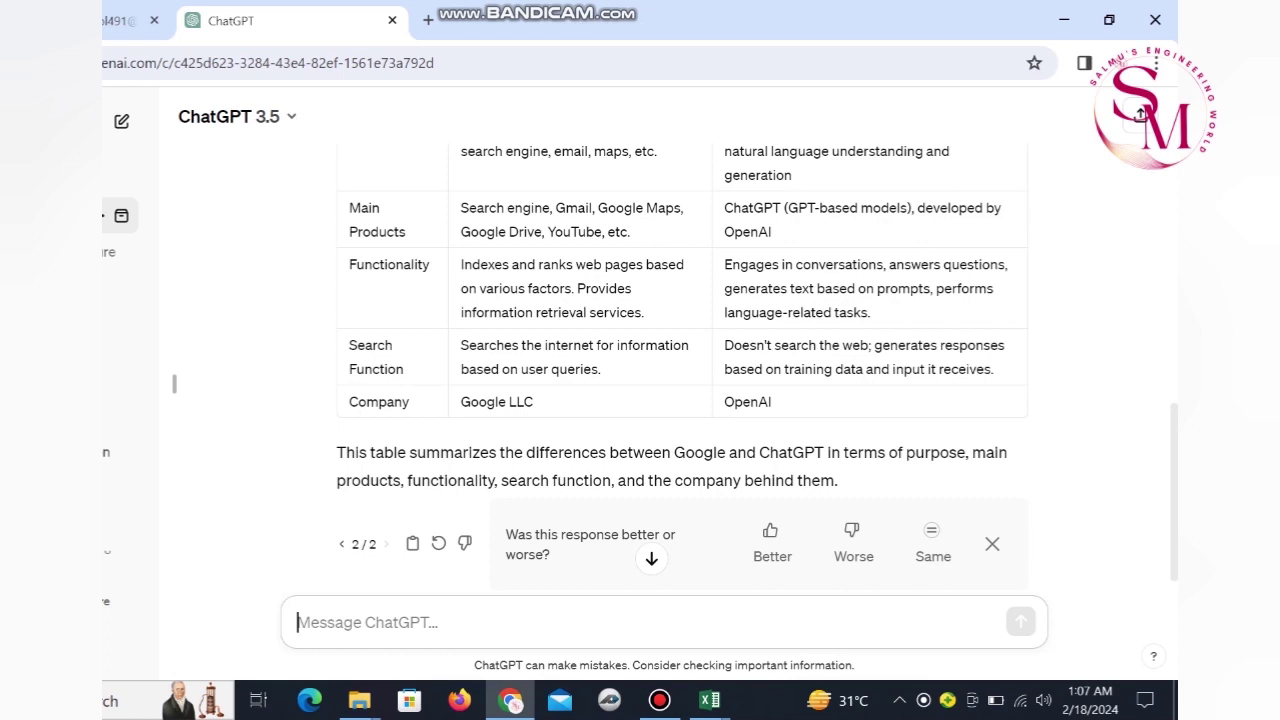
type("wri")
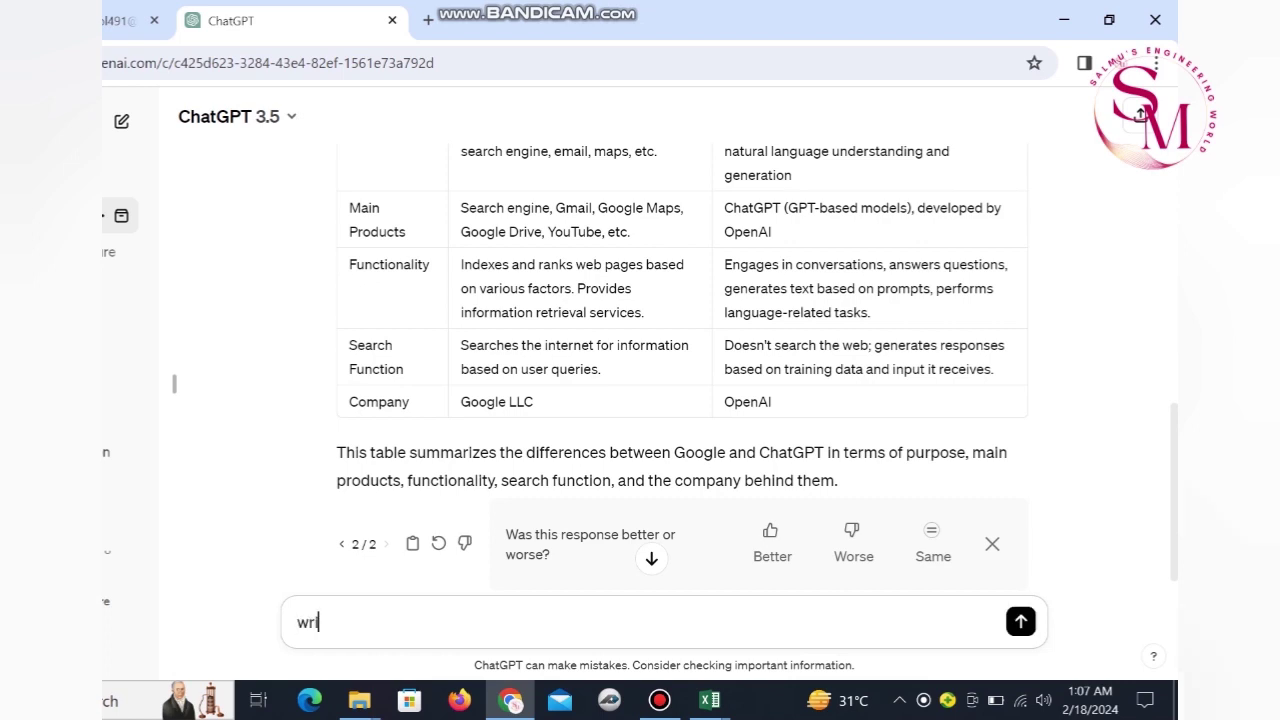
type("te a b")
type(" vba code")
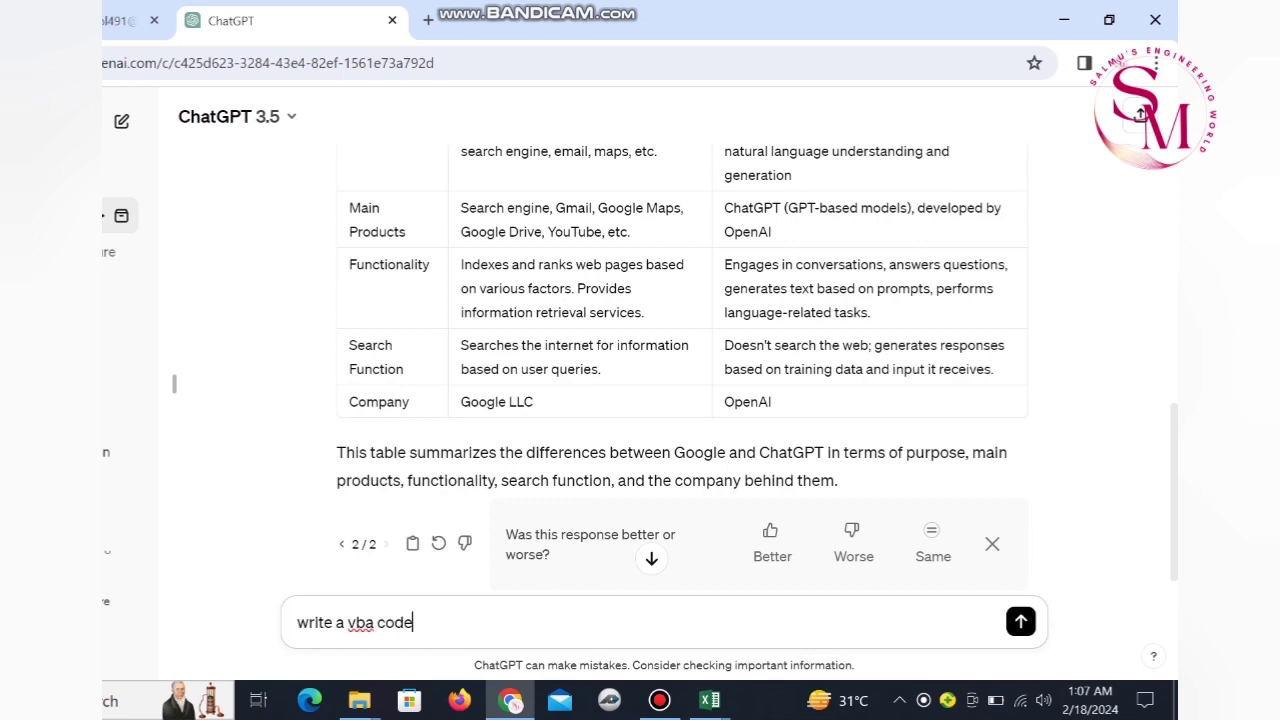
type(" for ex")
type("cel th")
type("at for c")
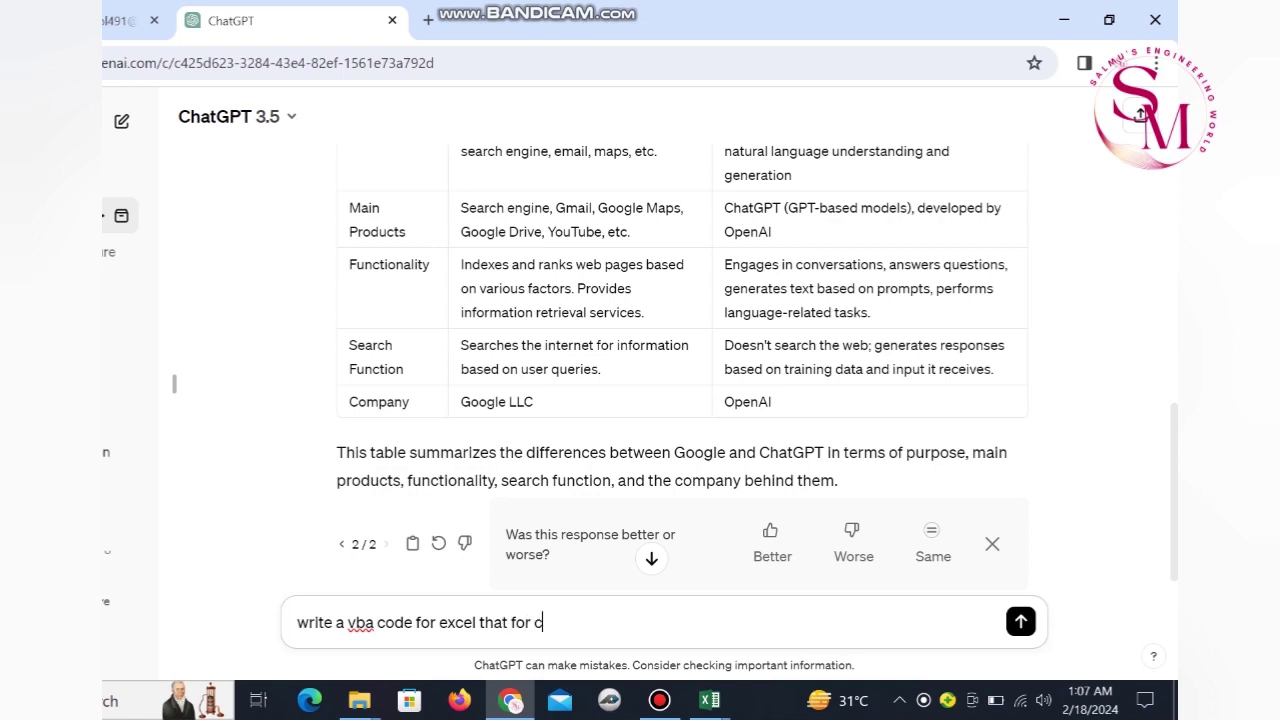
type("onvers")
type("of ec")
type("mber")
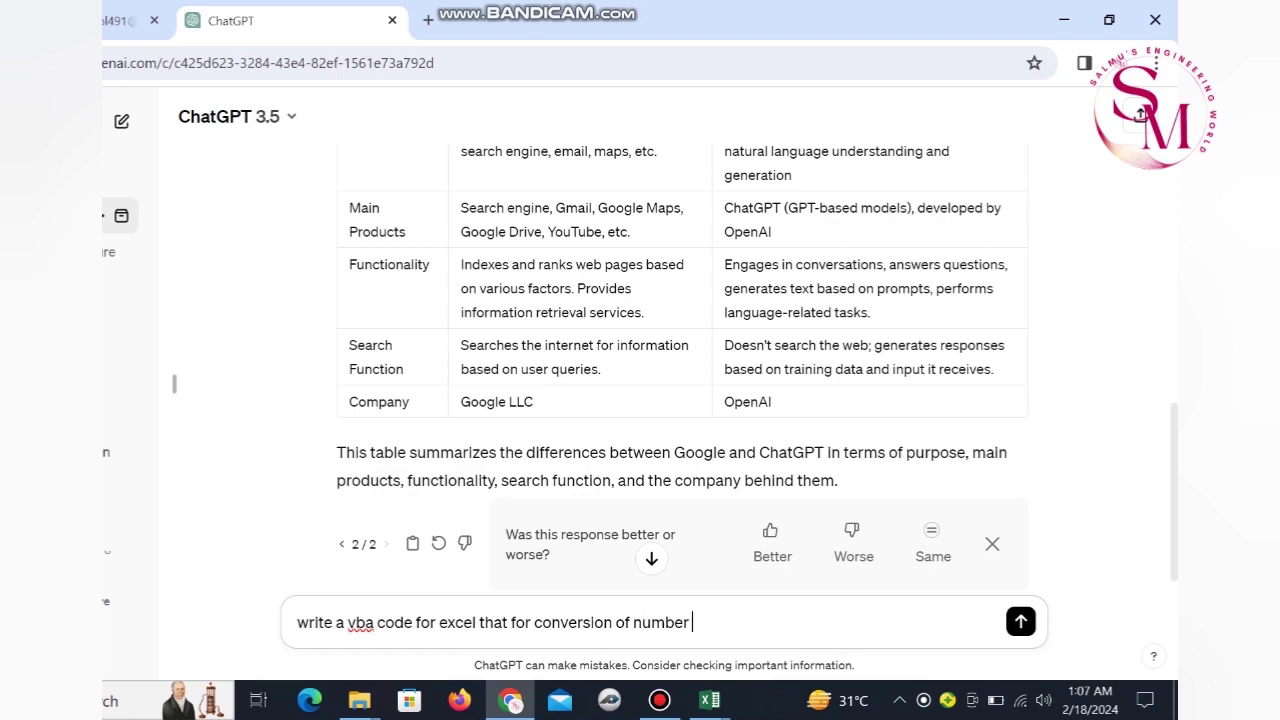
type("s in")
type(" towors")
key("BackSpace")
Step: Send the number-to-words request and follow the ConvertToWords VBA code down to its usage steps
type("ds")
key("Return")
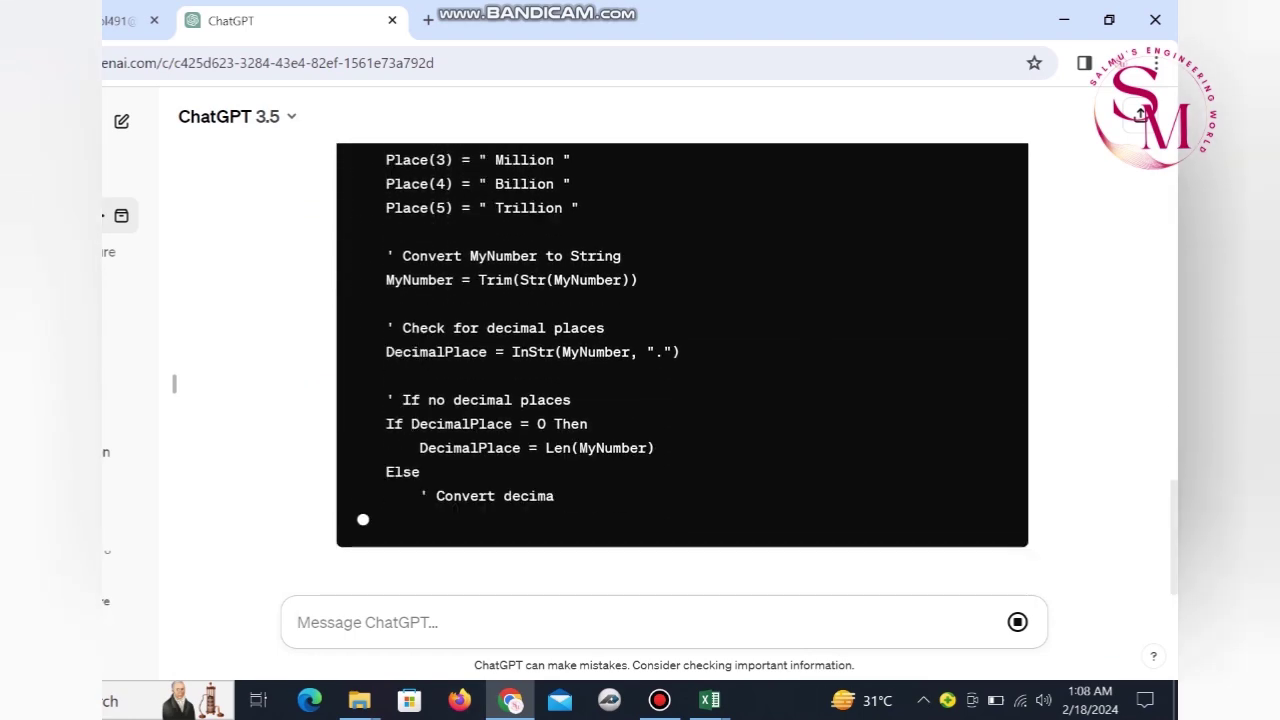
scroll(683, 370, "up", 3)
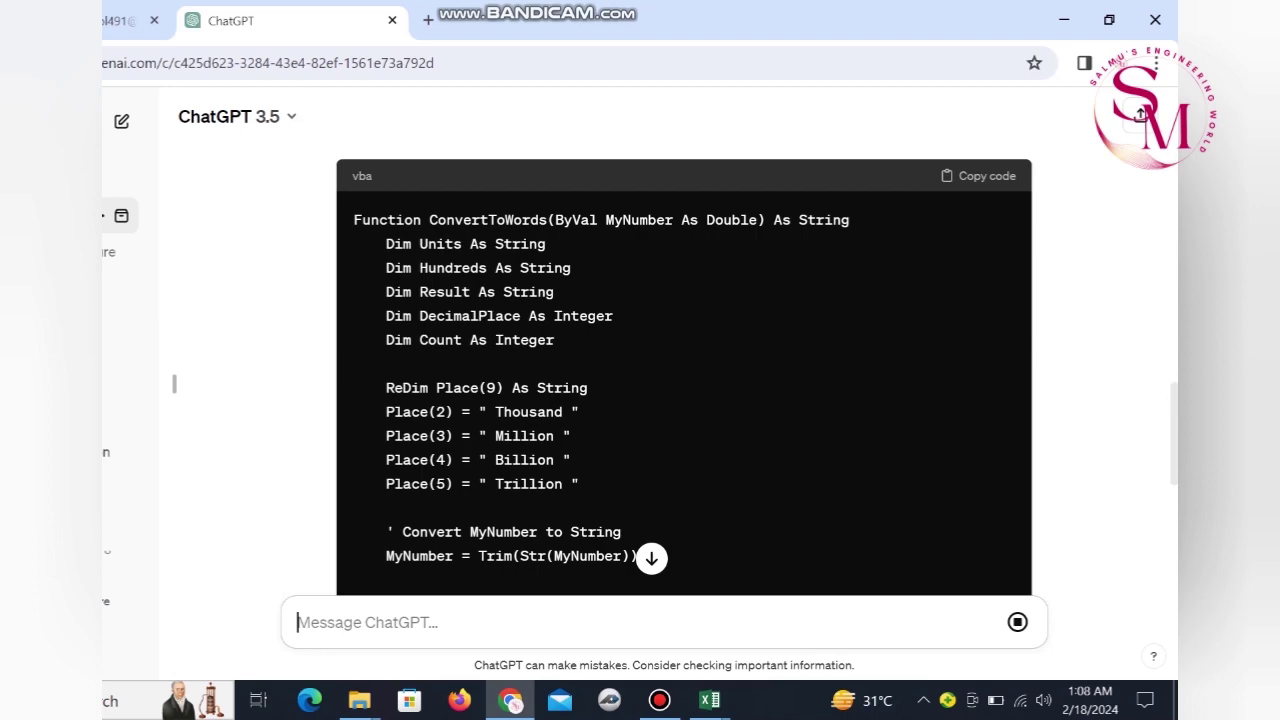
scroll(683, 370, "up", 1)
scroll(683, 370, "down", 4)
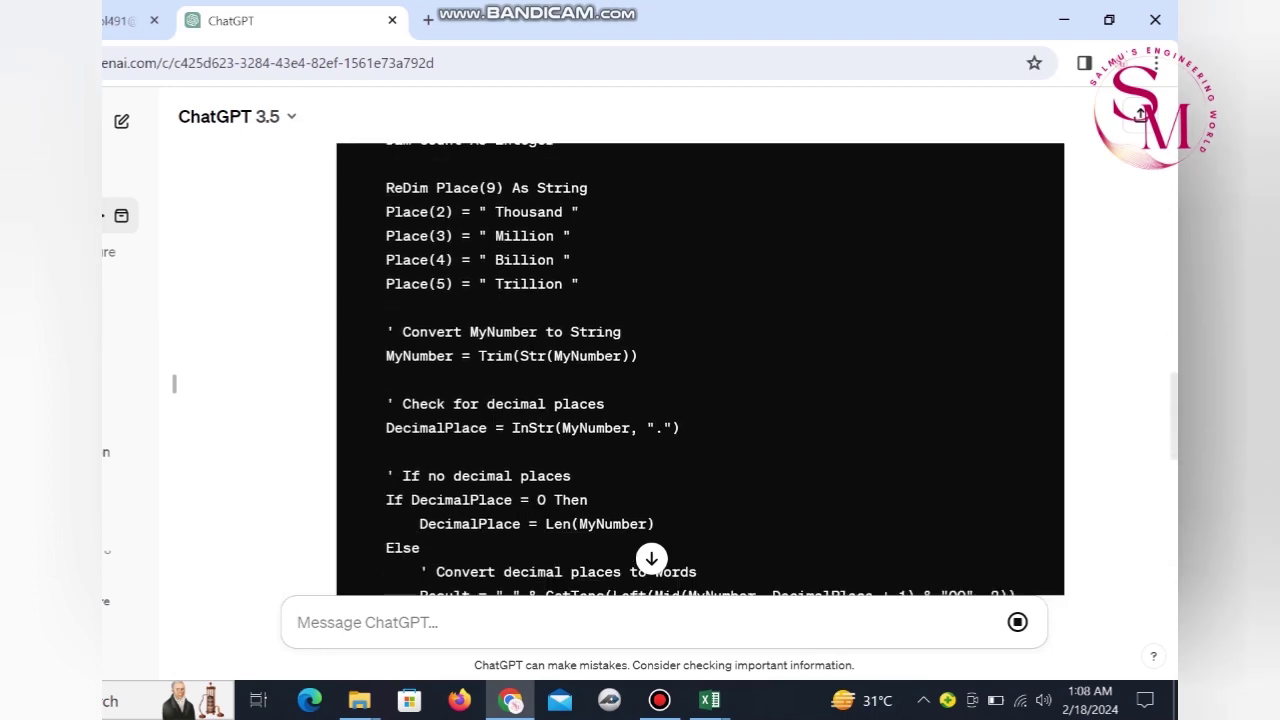
scroll(683, 370, "down", 2)
scroll(683, 370, "down", 1)
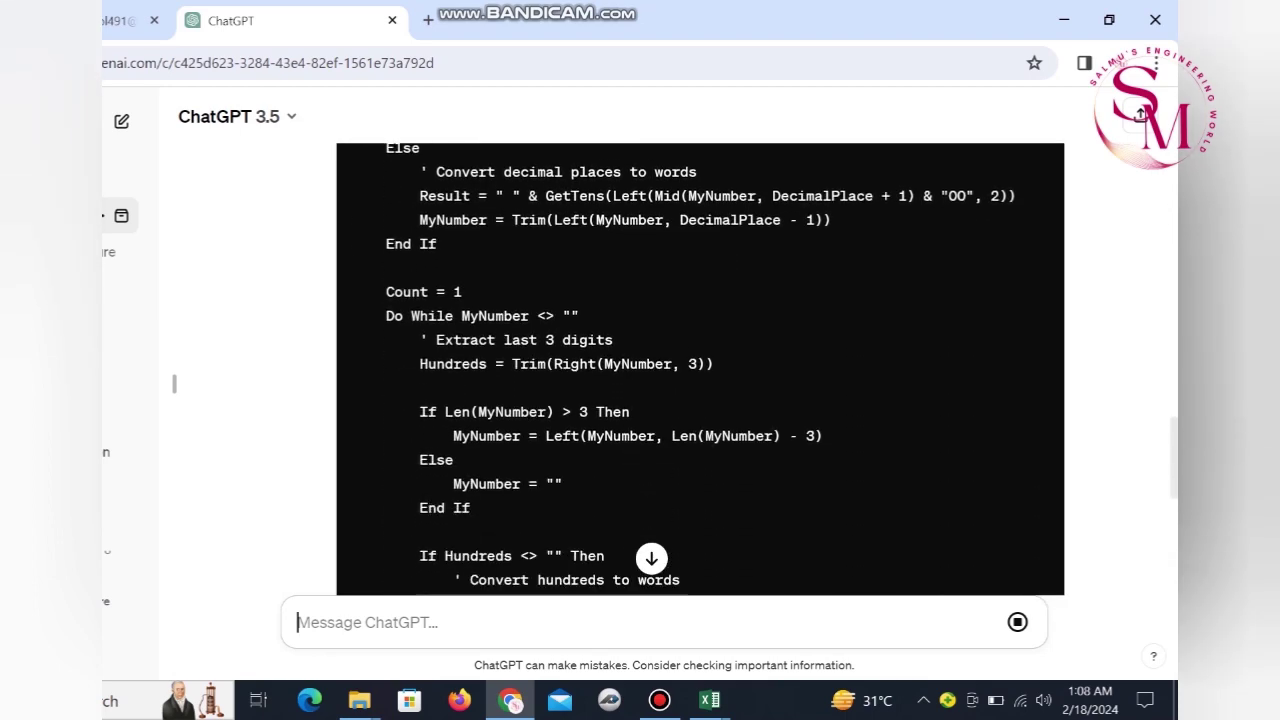
scroll(683, 370, "down", 3)
scroll(683, 370, "down", 1)
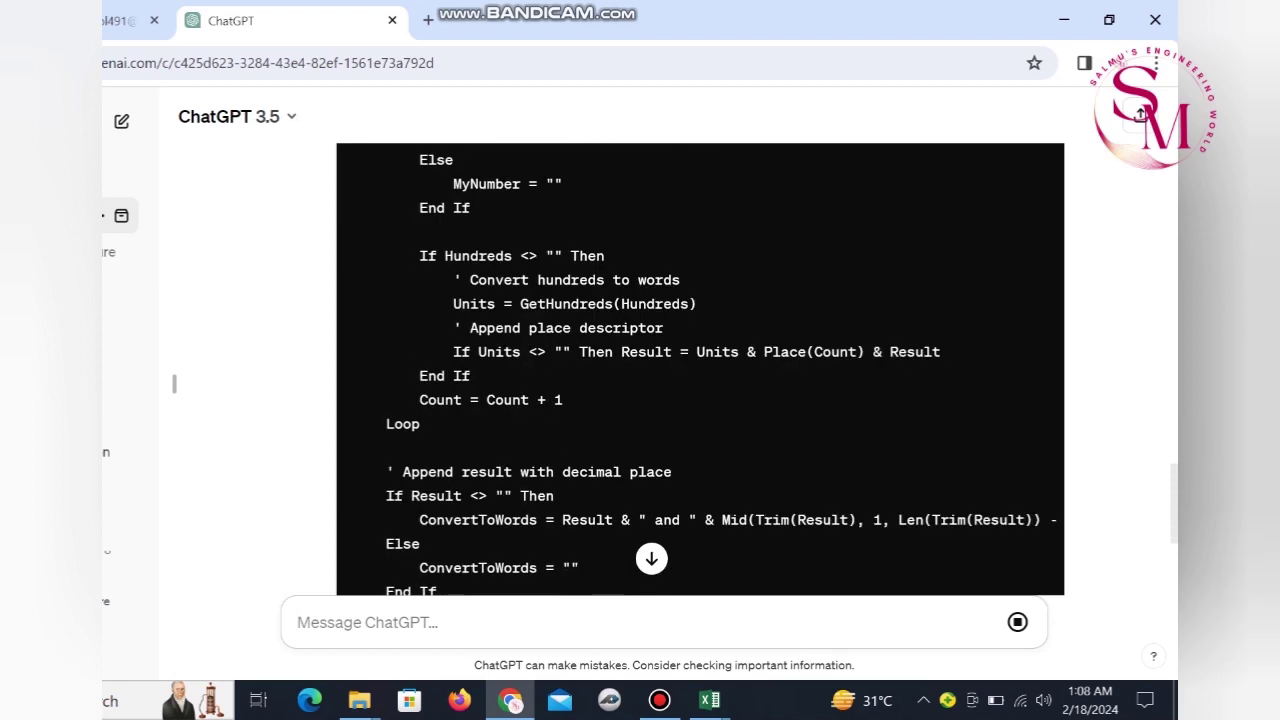
scroll(683, 370, "down", 2)
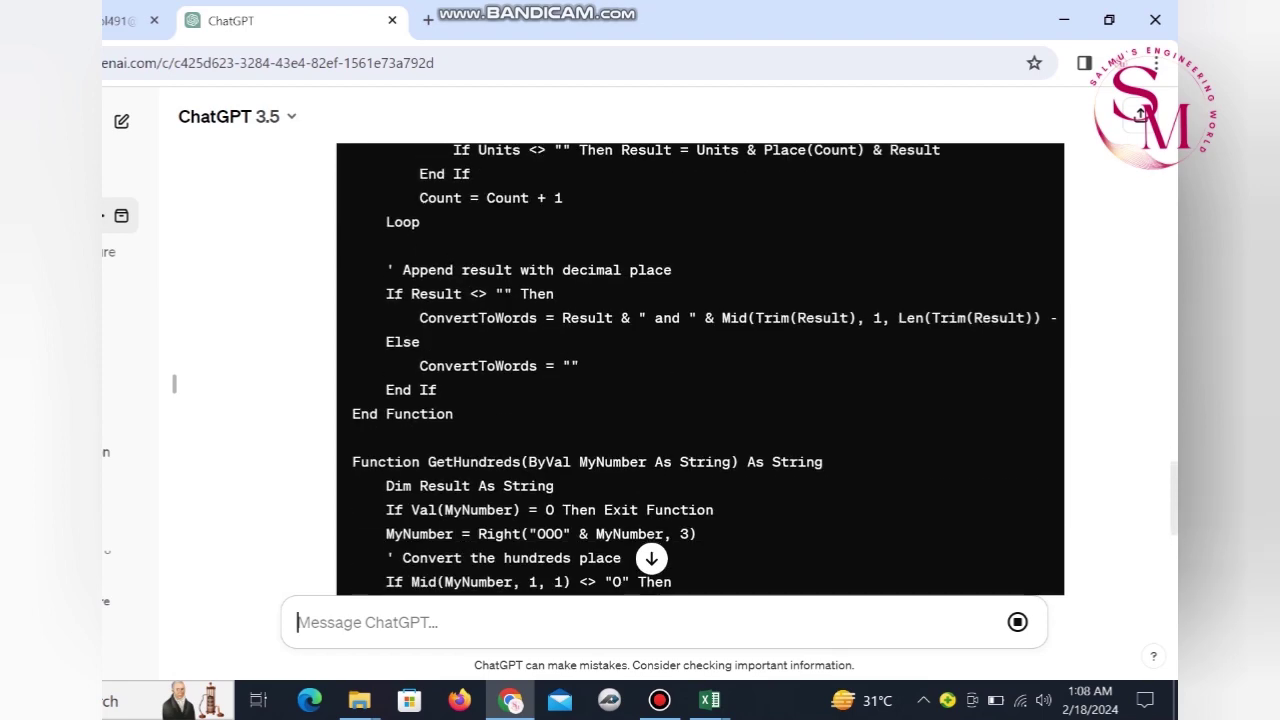
scroll(683, 370, "down", 4)
scroll(683, 370, "down", 1)
scroll(683, 370, "down", 1)
scroll(683, 370, "down", 1)
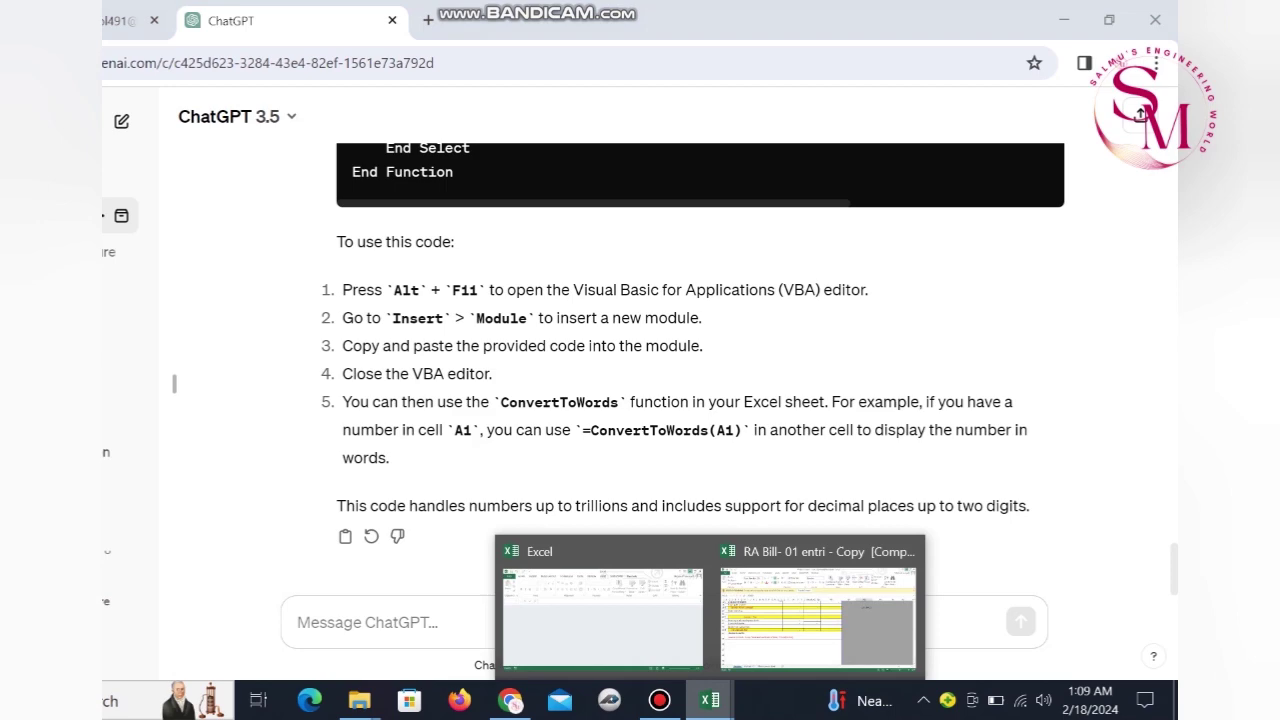
Step: Switch to the RA Bill workbook and open its Visual Basic editor with Alt+F11
left_click(817, 615)
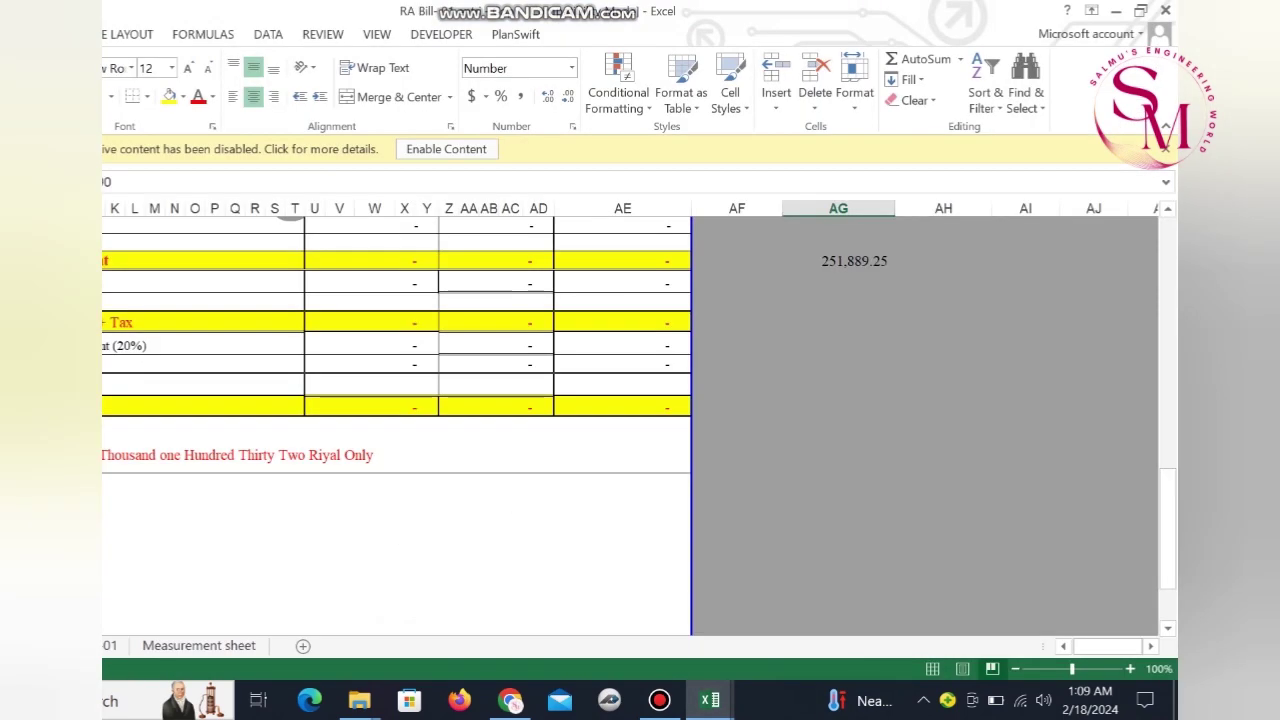
key("alt")
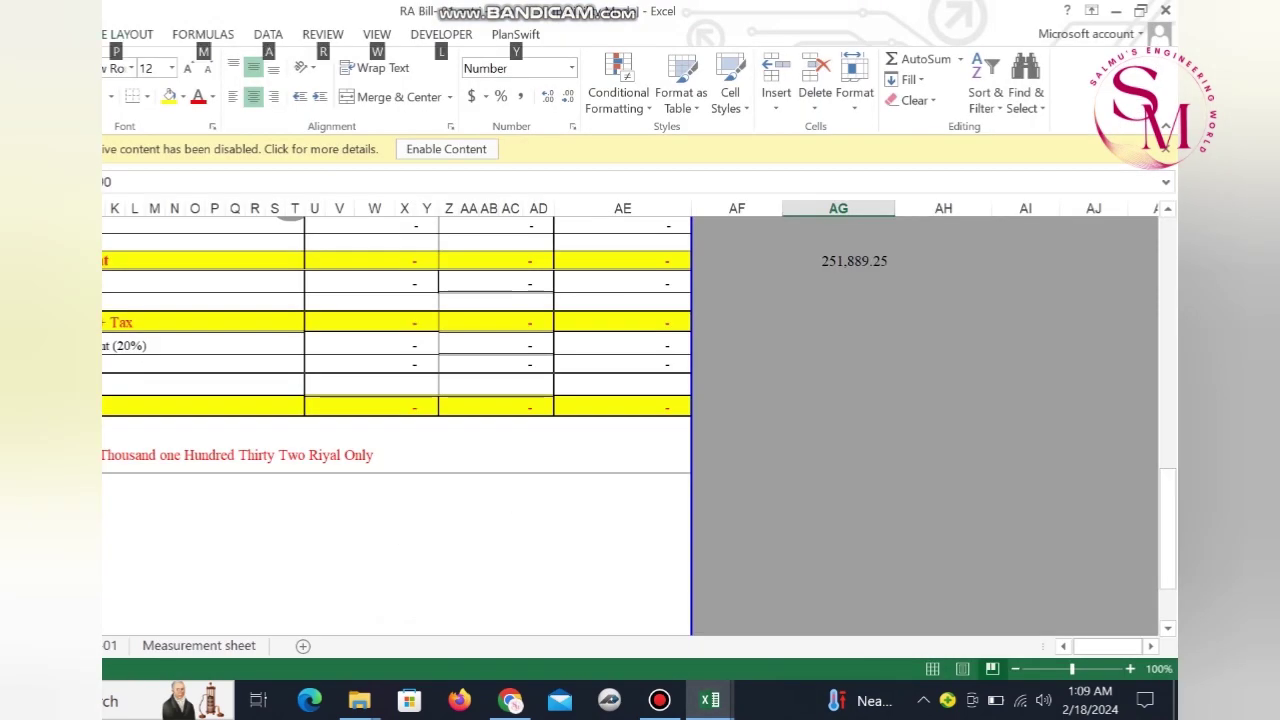
key("alt+F11")
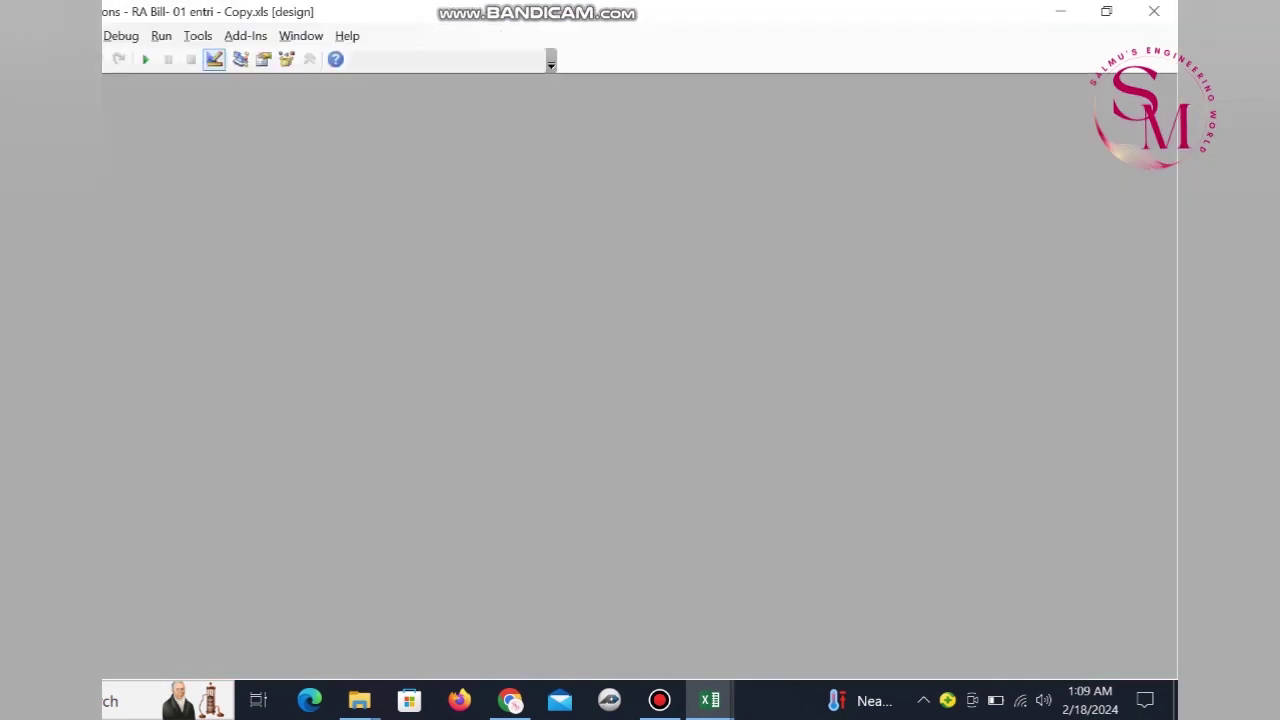
key("alt+f")
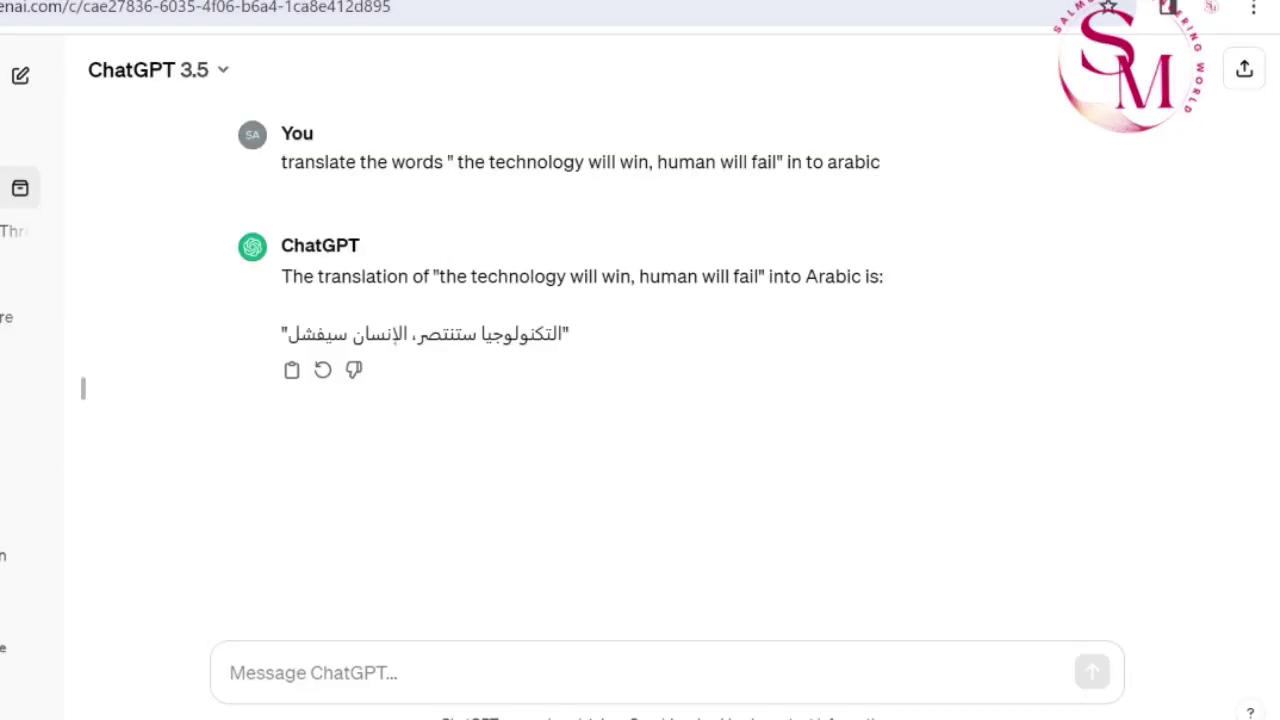
Step: In a new chat, ask 'who is the current kerala cm' and get the January 2022 answer
left_click(20, 75)
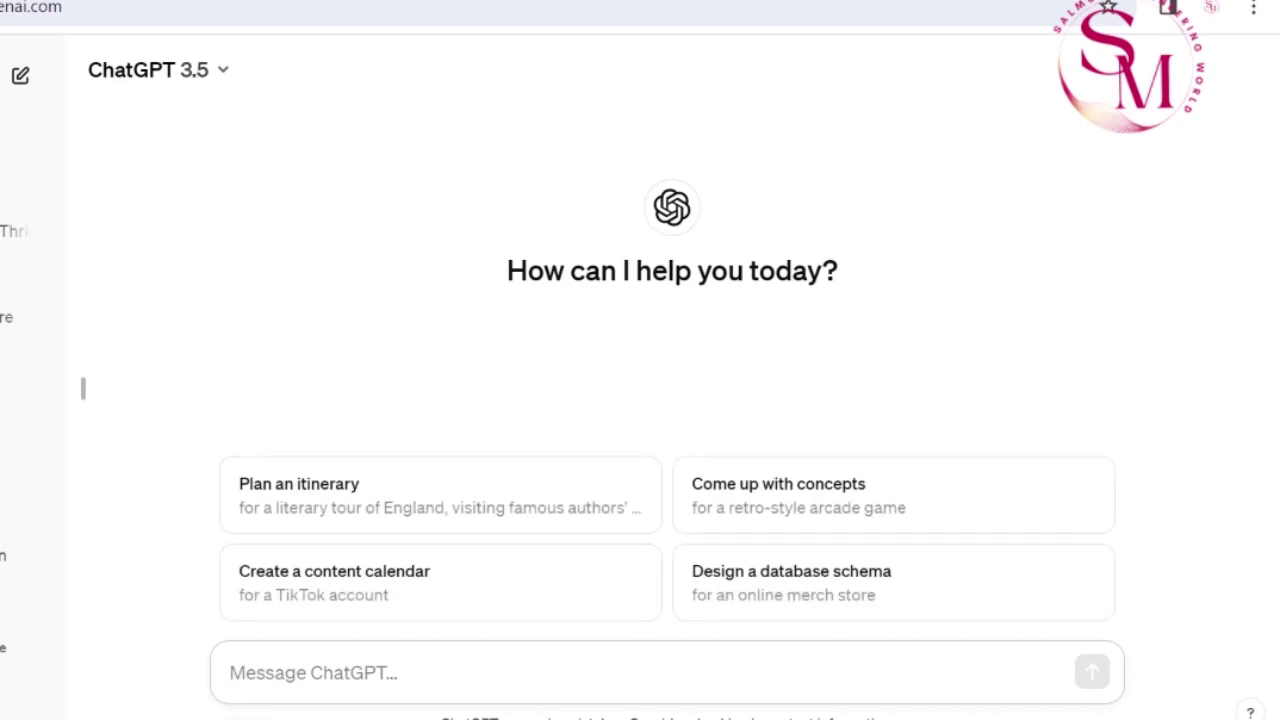
type("who is")
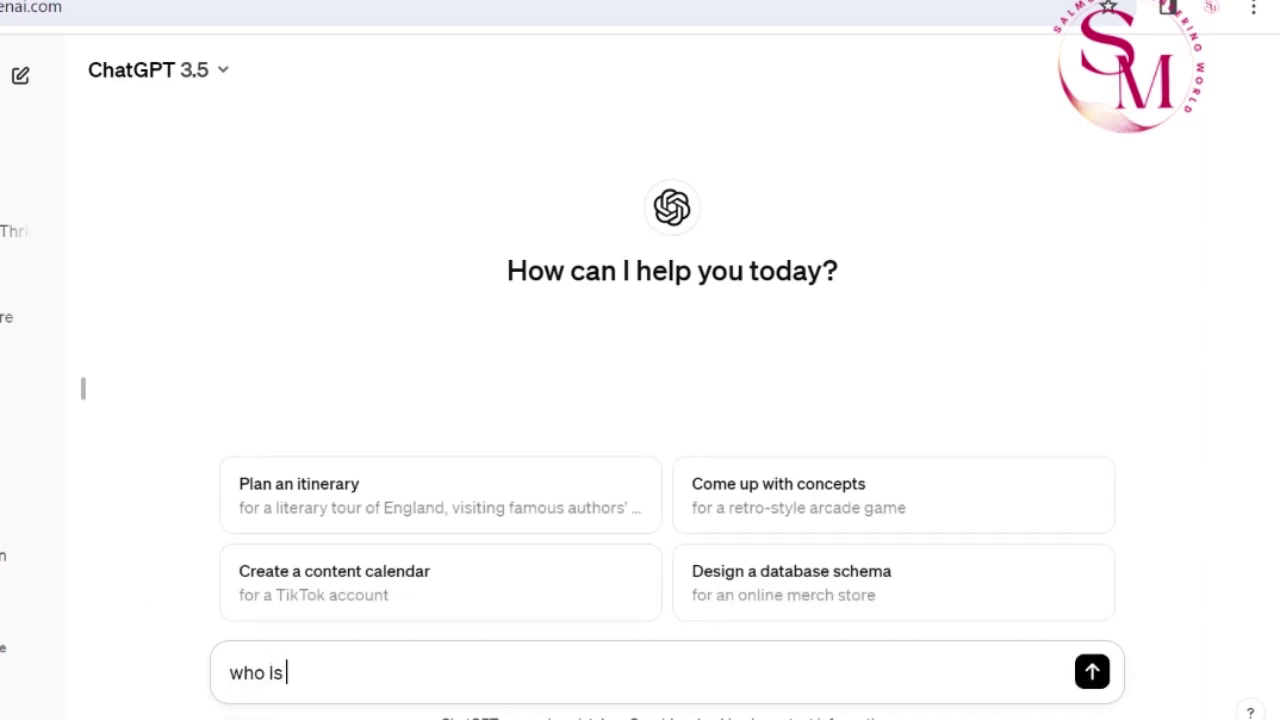
type(" the")
type(" curren")
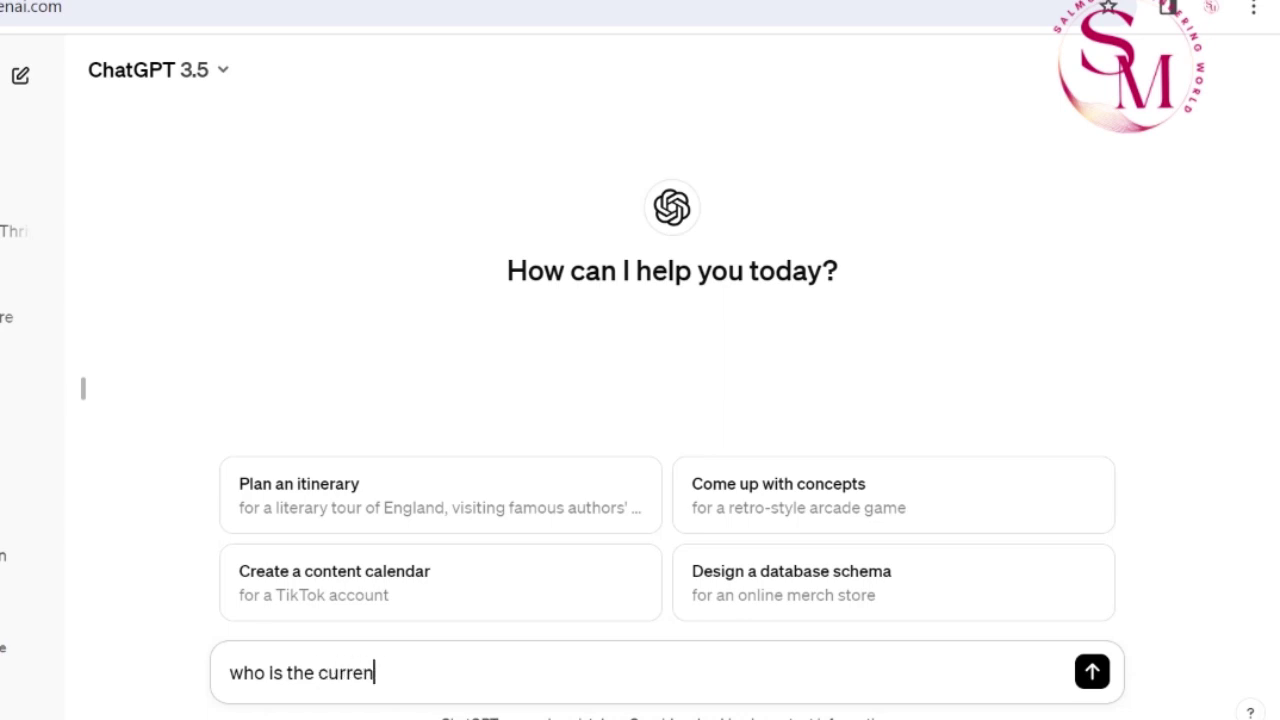
type("t kera")
type("la c")
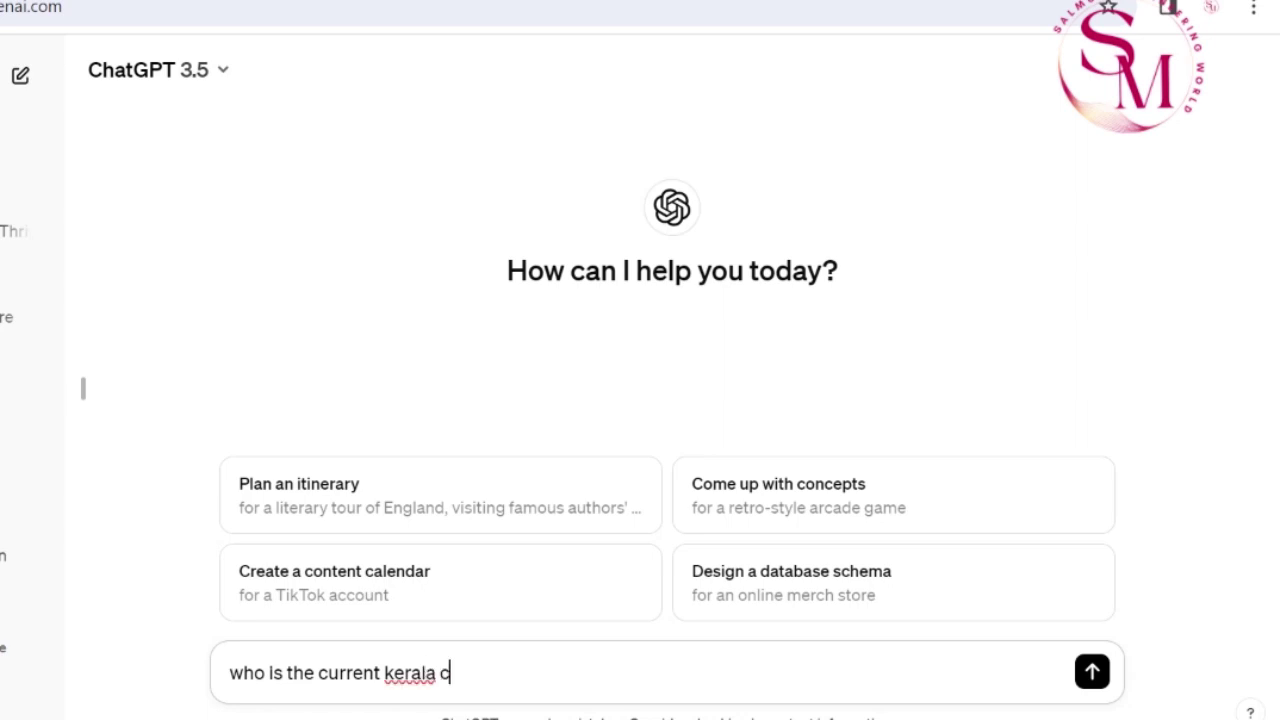
type("m")
key("Return")
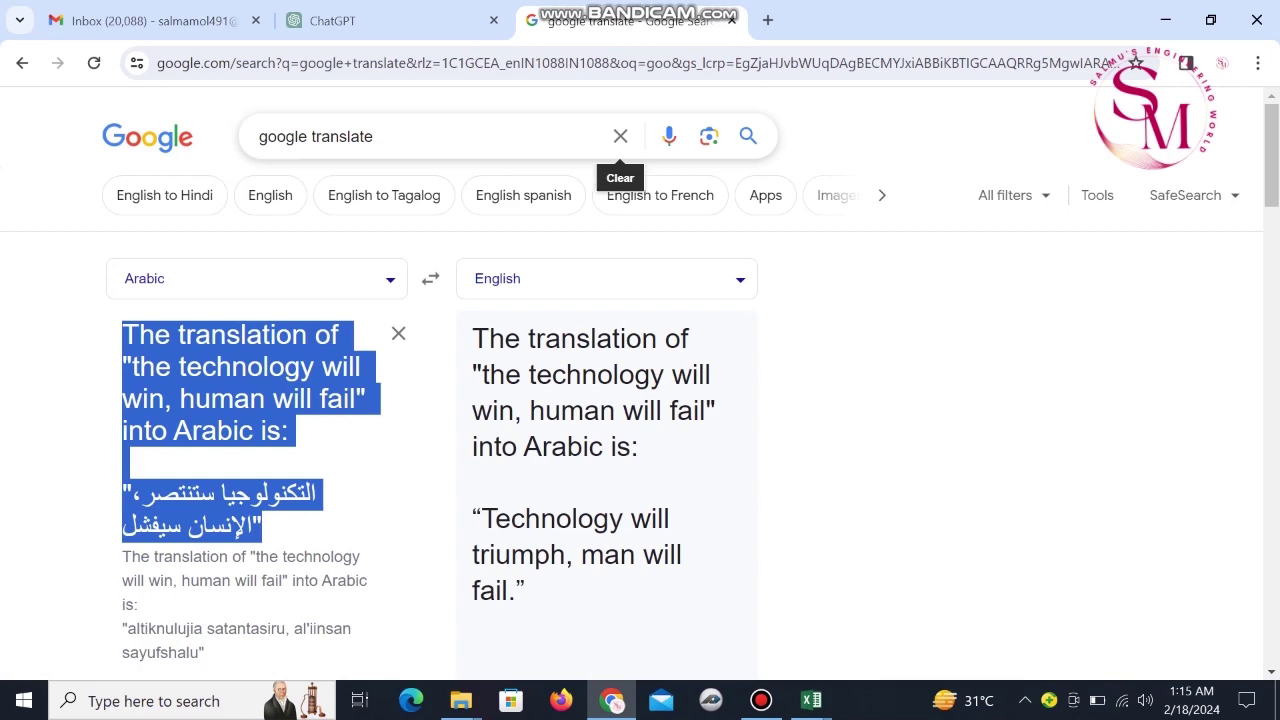
left_click(620, 136)
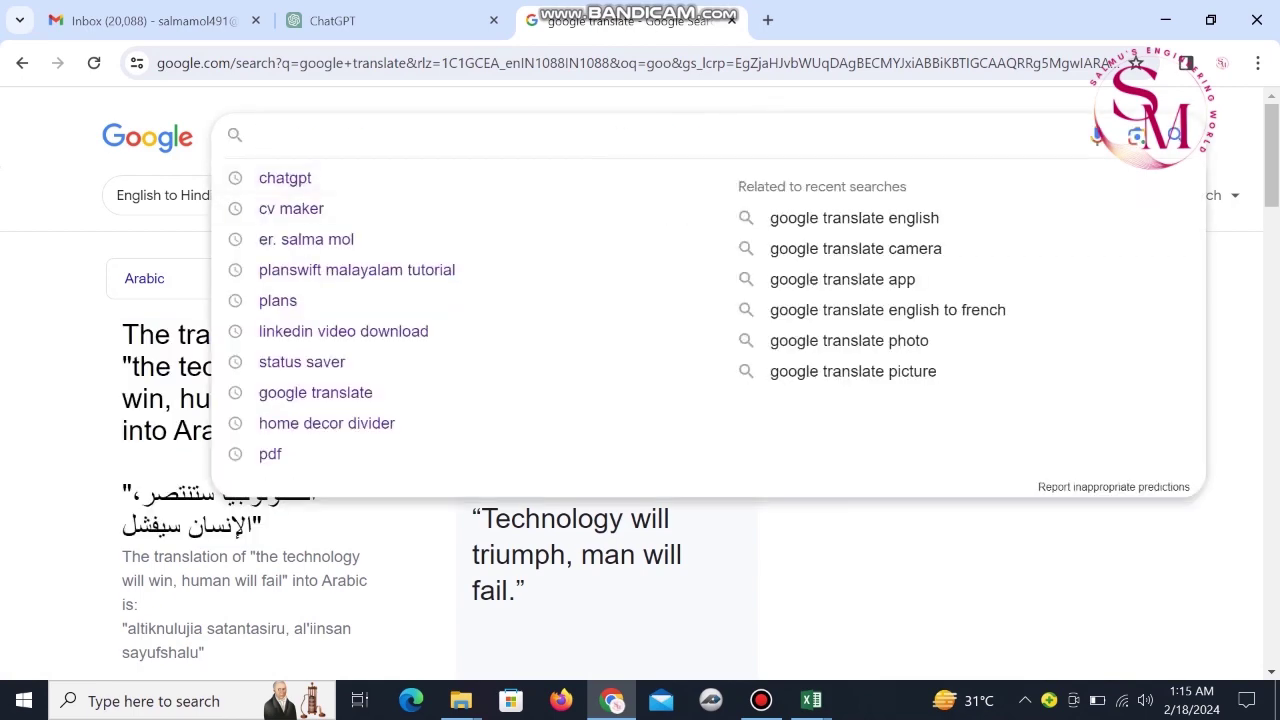
Step: Search Google for 'write the differ btw google and chat gpt' and scroll the results
scroll(640, 400, "down", 5)
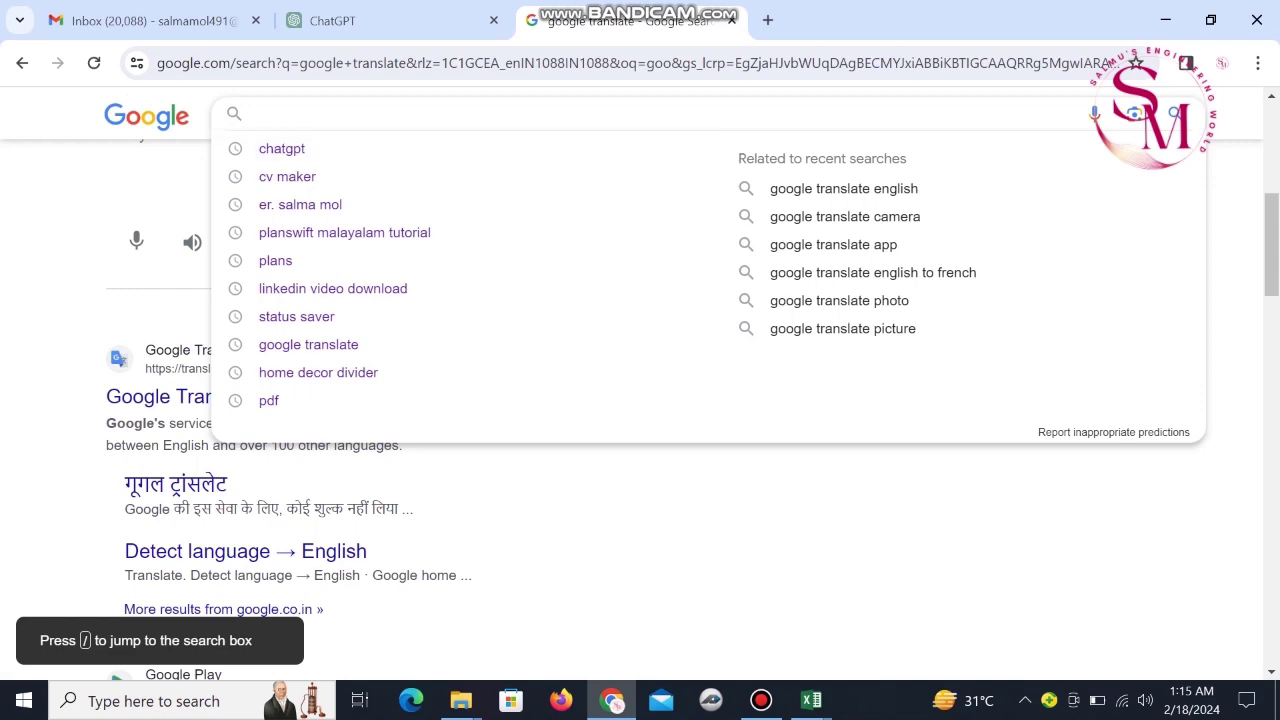
type("wr")
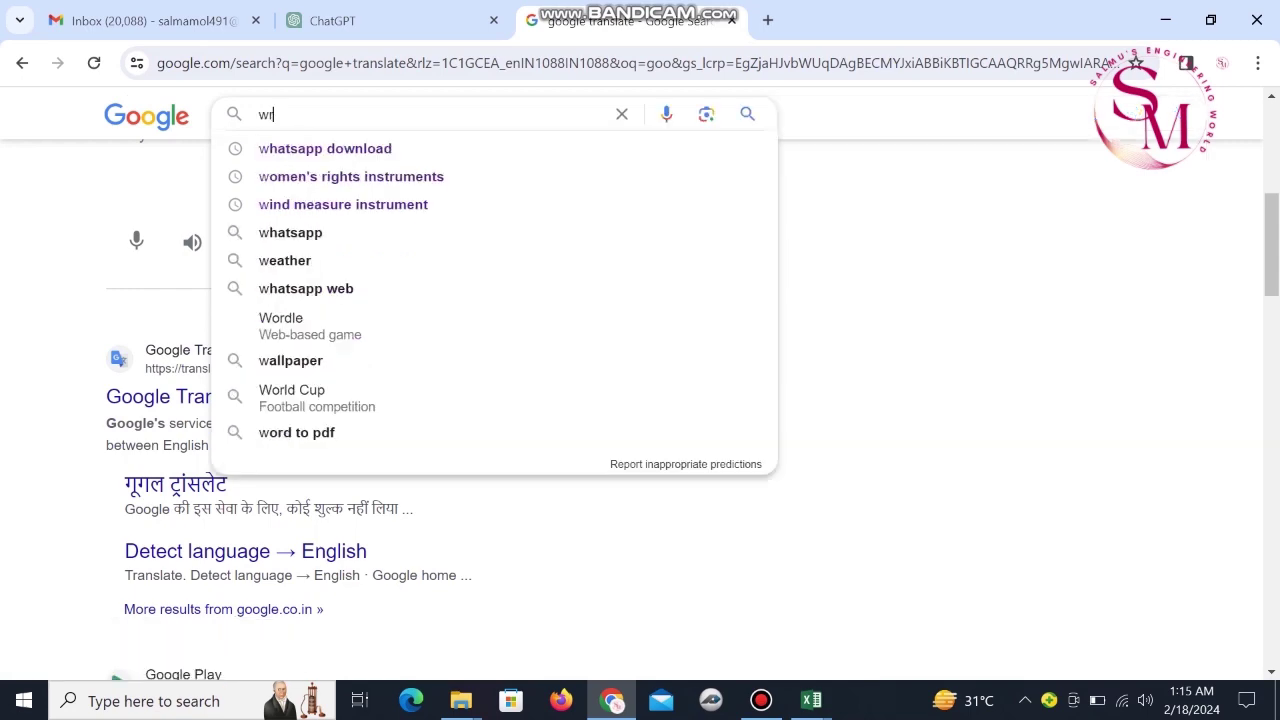
type("ite the d")
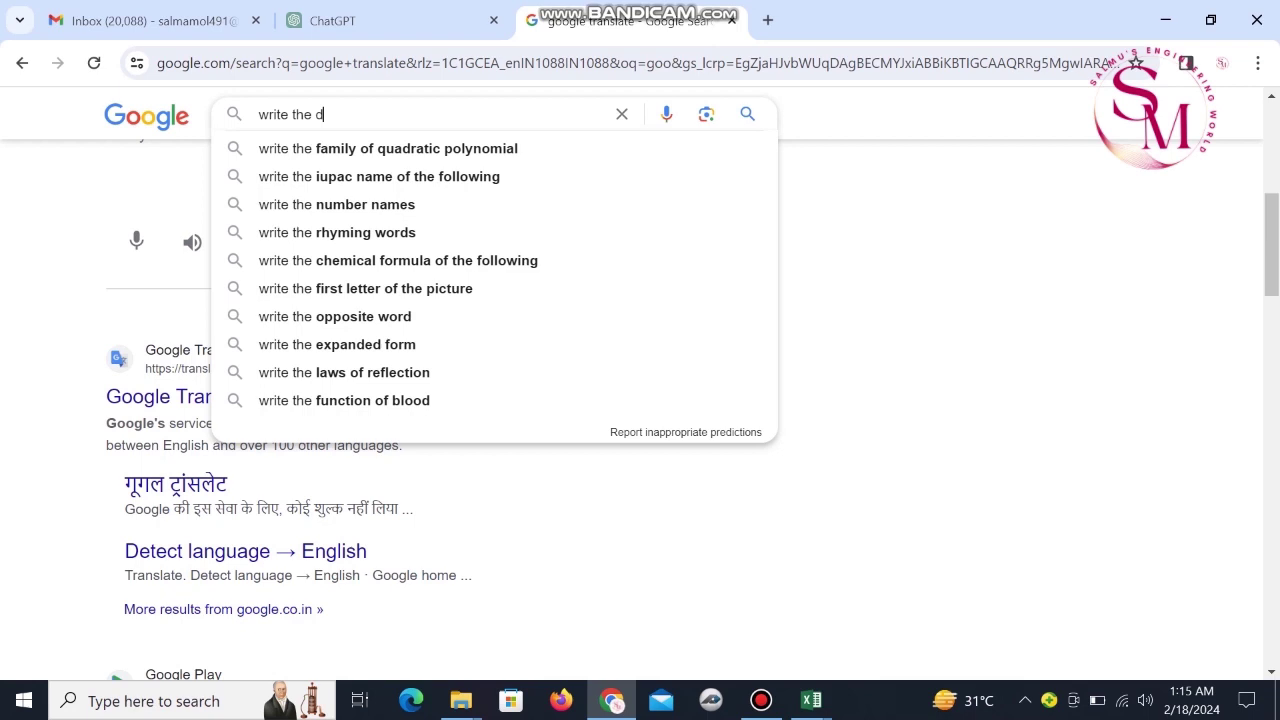
type("iffe")
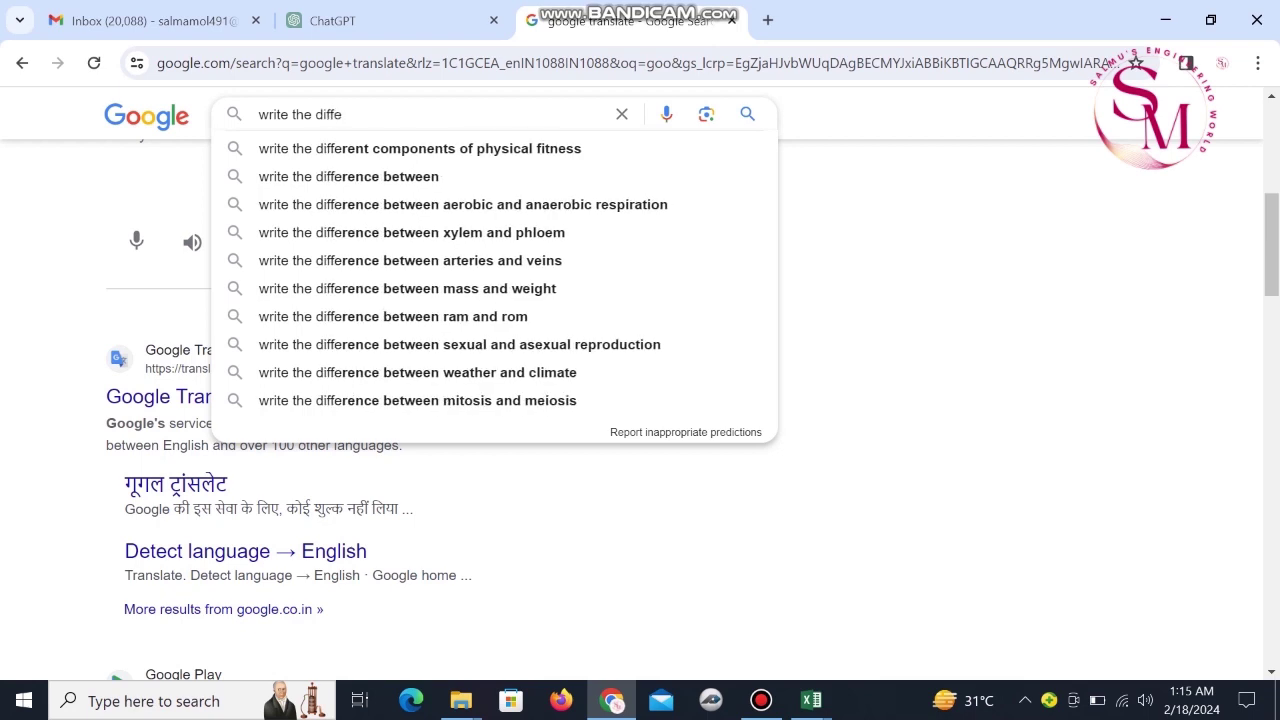
type("r")
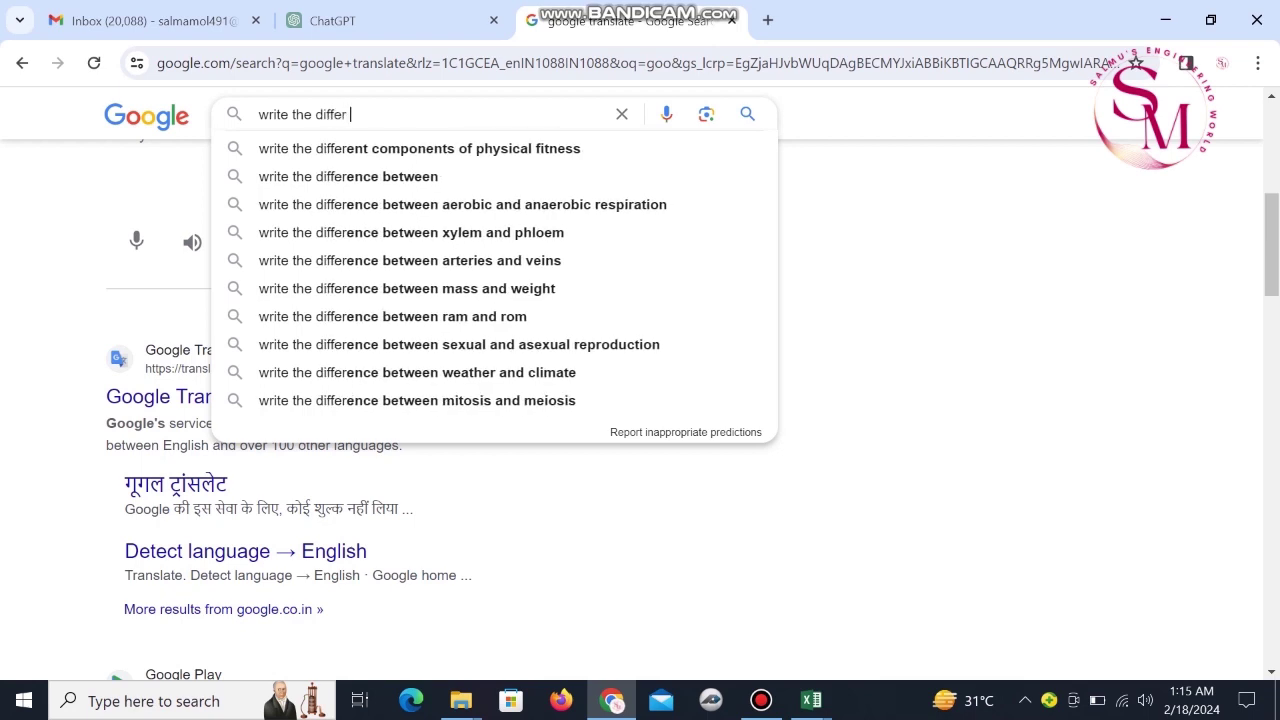
type(" btw goo")
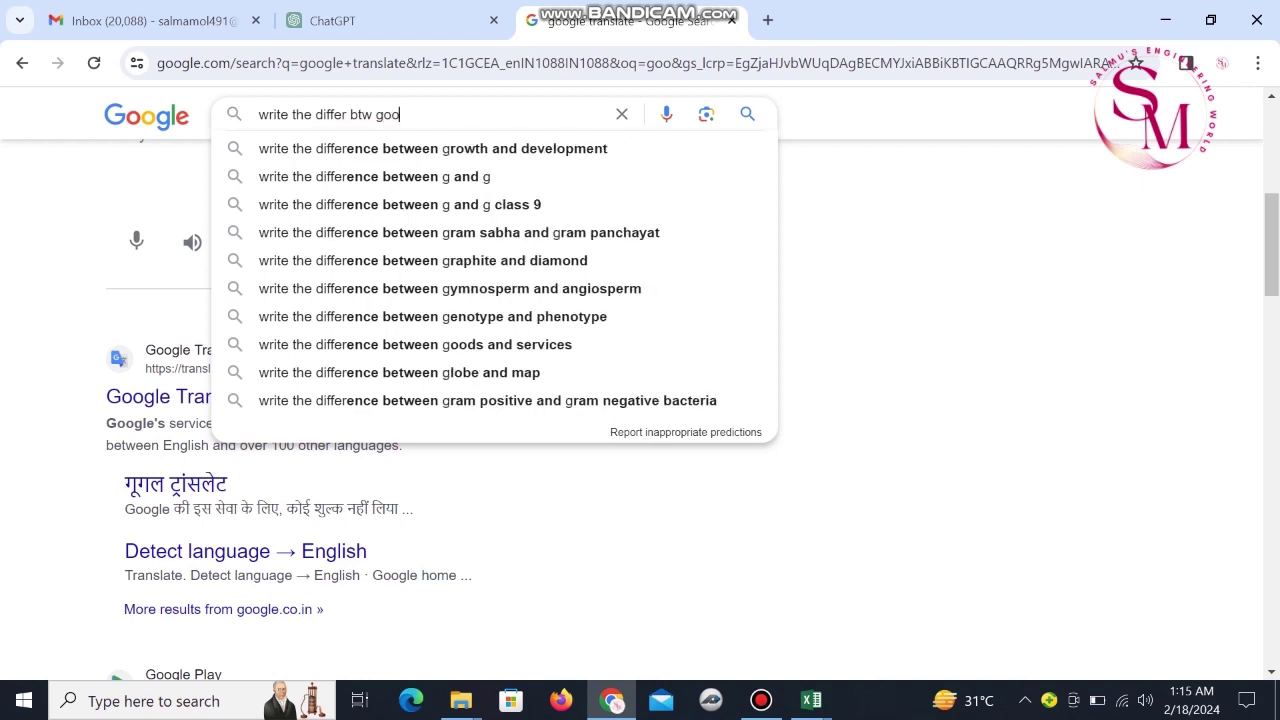
type("gle and c")
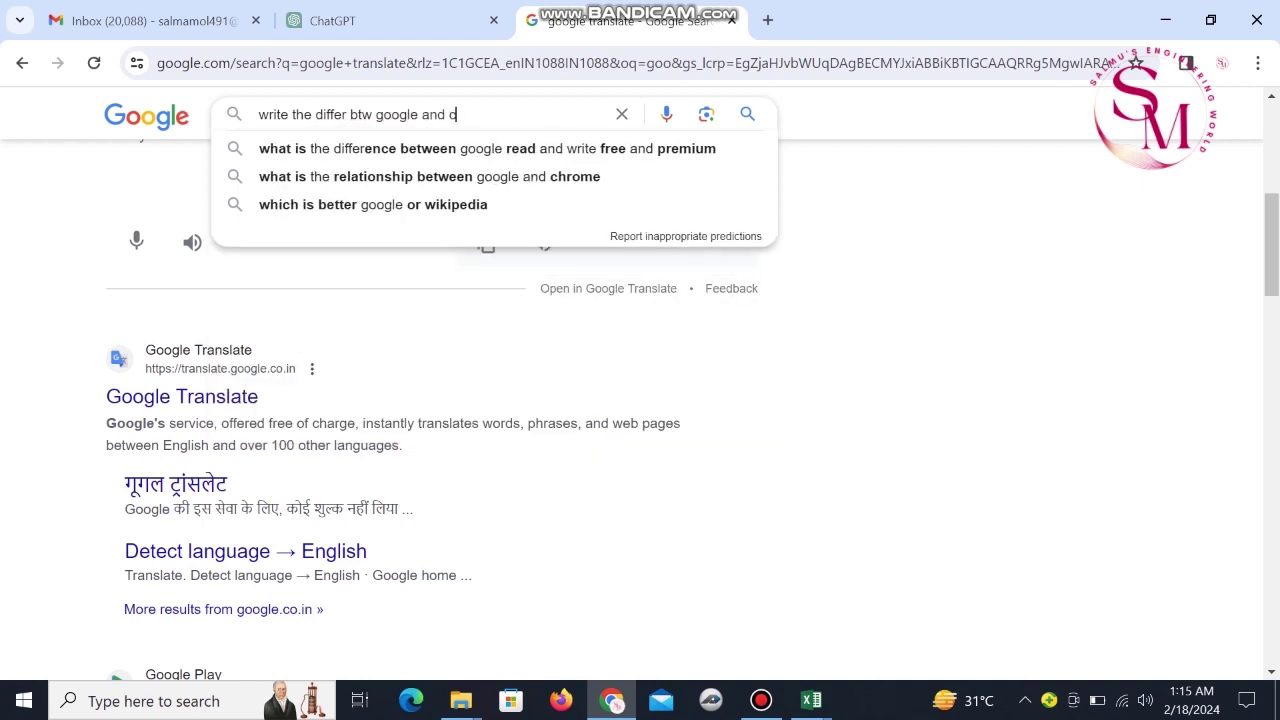
type("hat gpt")
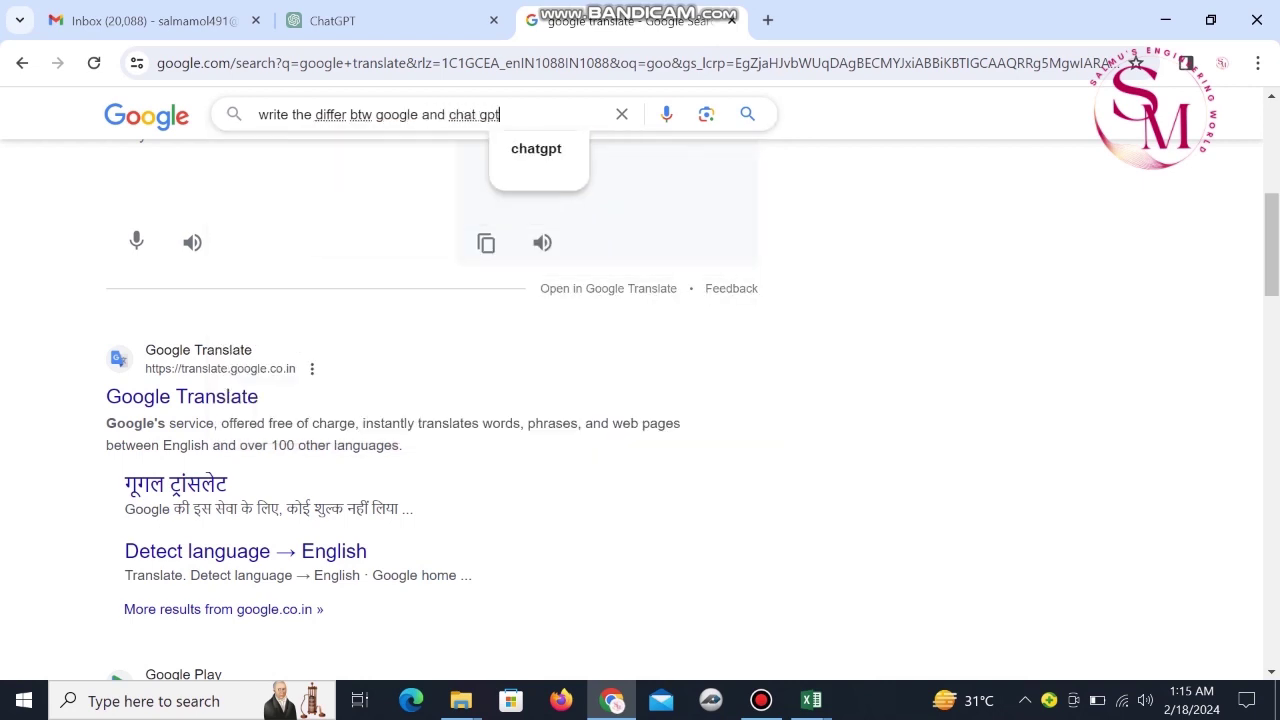
key("Return")
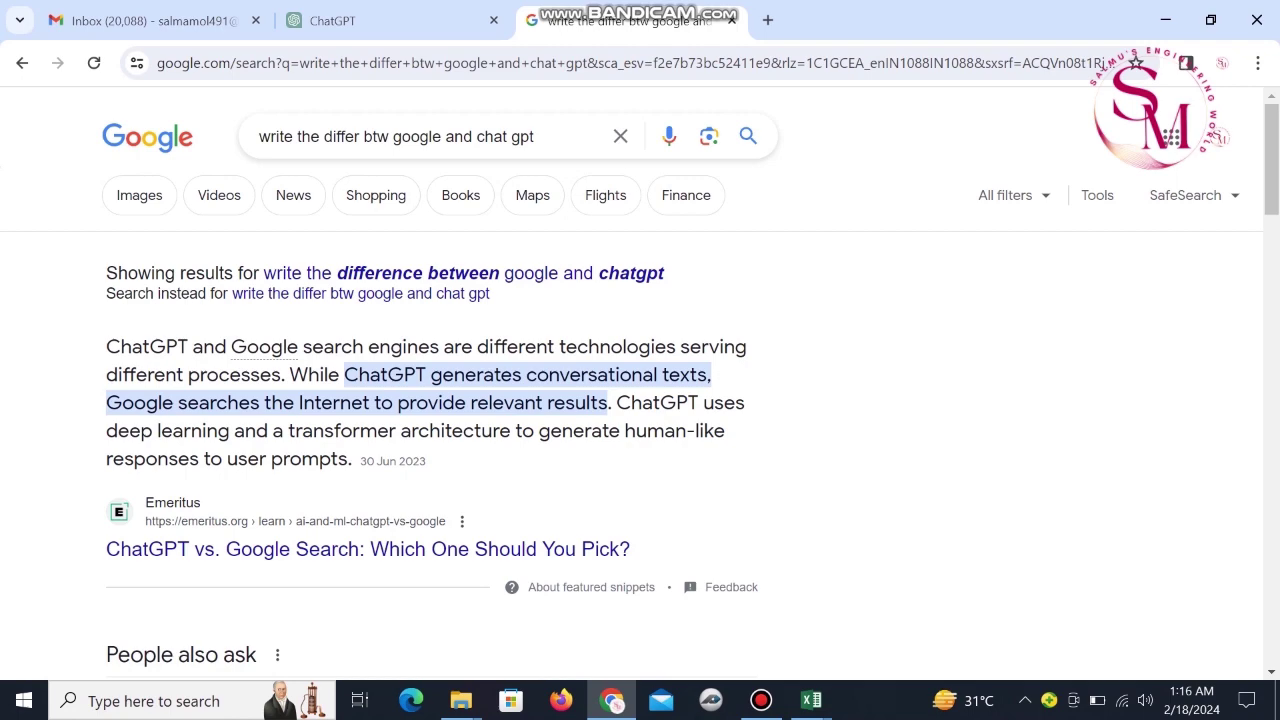
scroll(640, 400, "down", 3)
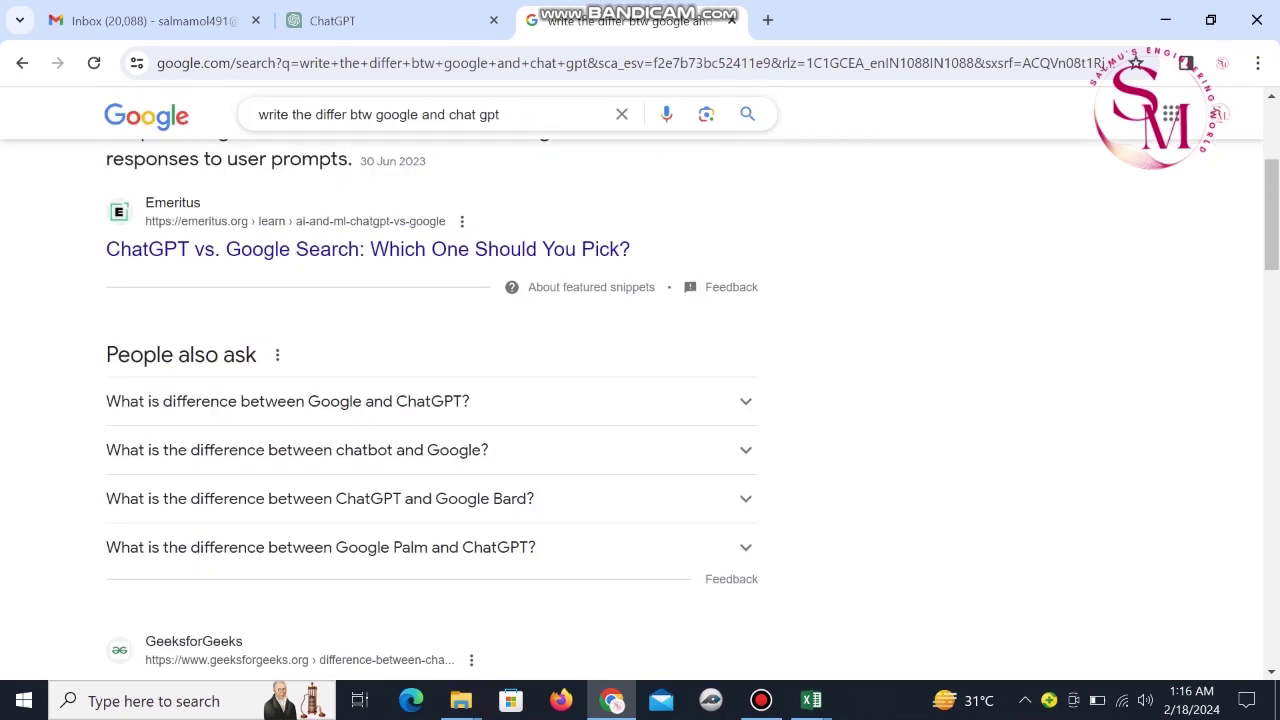
left_click(761, 700)
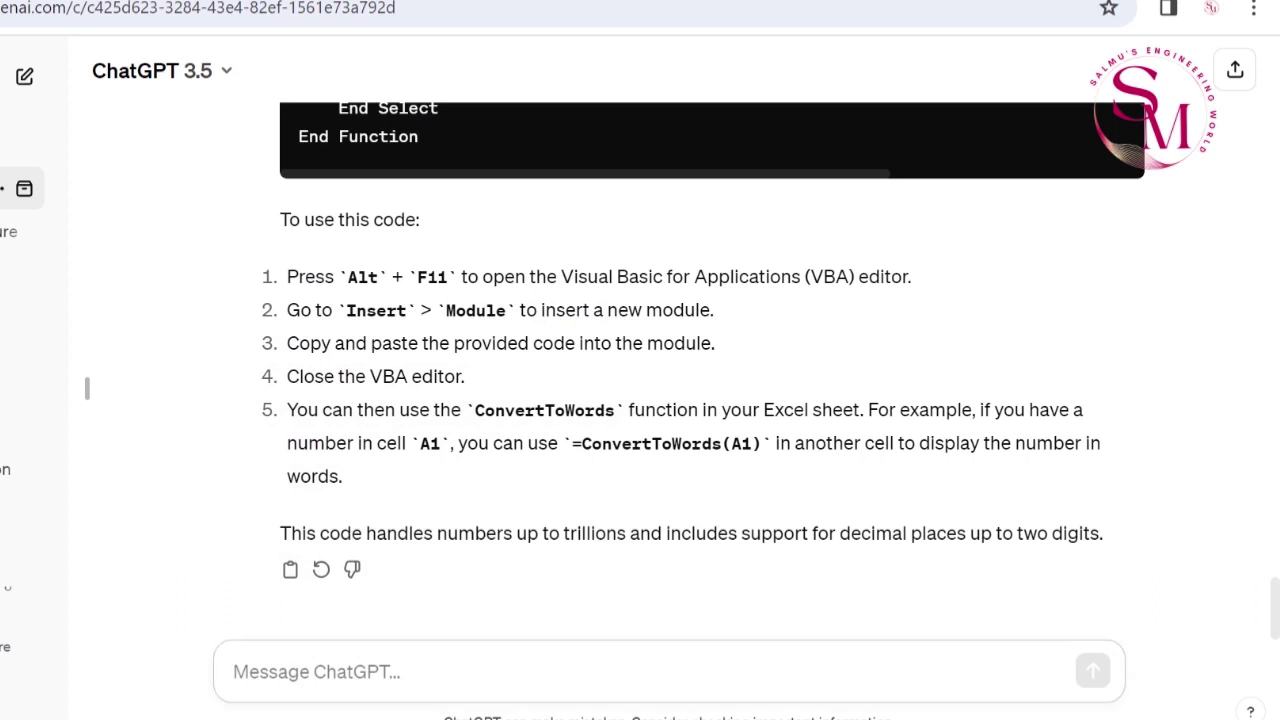
Step: In a new chat, request a humanity slogan, getting 'Embrace Humanity: Together We Thrive'
type("wri")
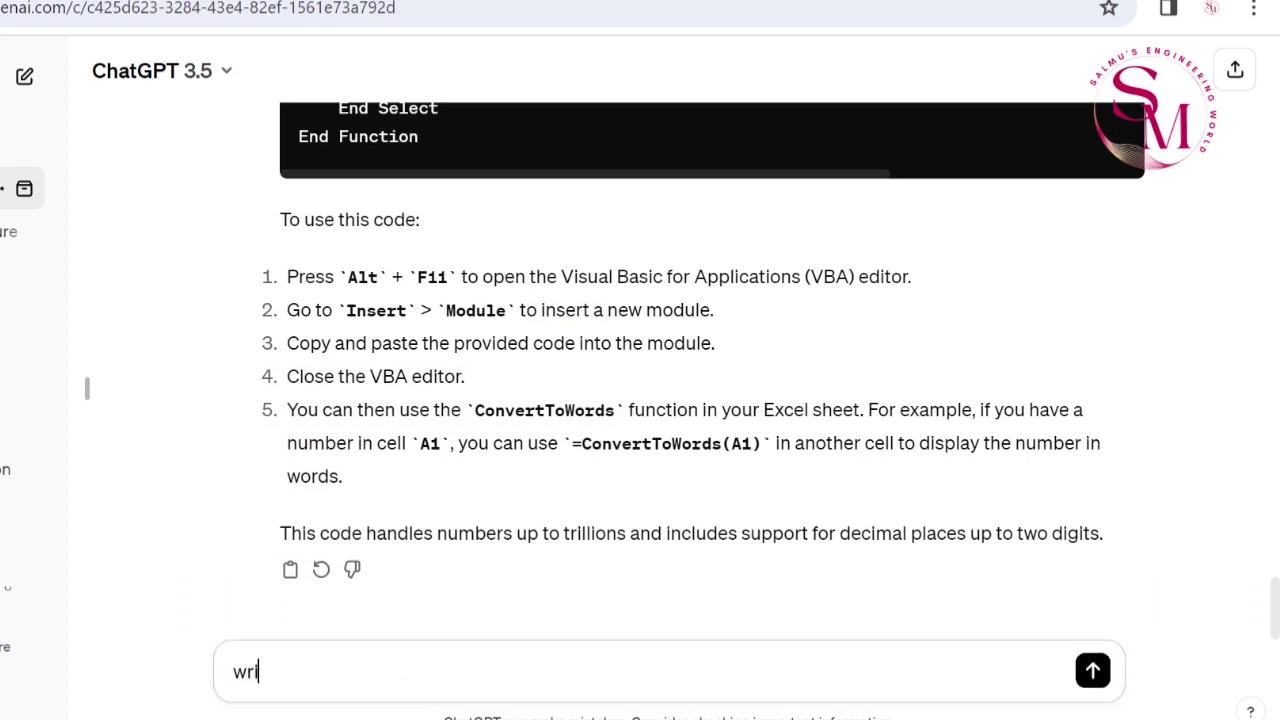
key("BackSpace")
key("BackSpace")
key("BackSpace")
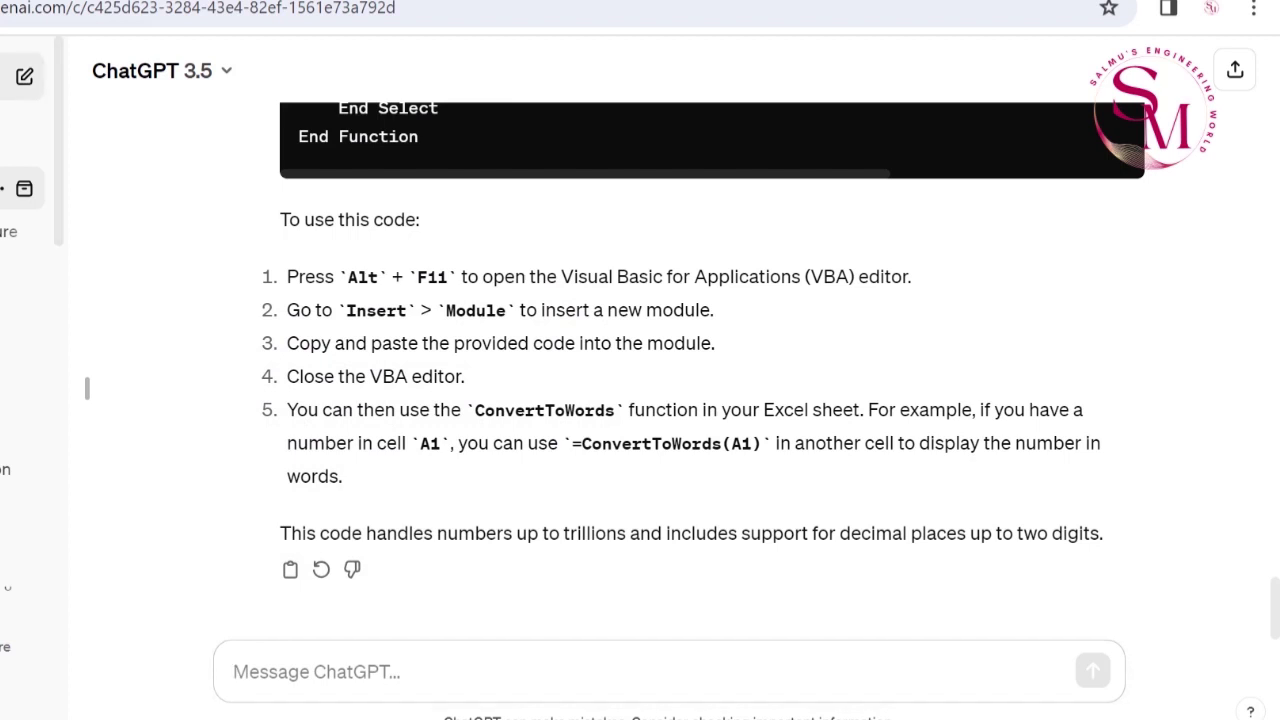
left_click(24, 76)
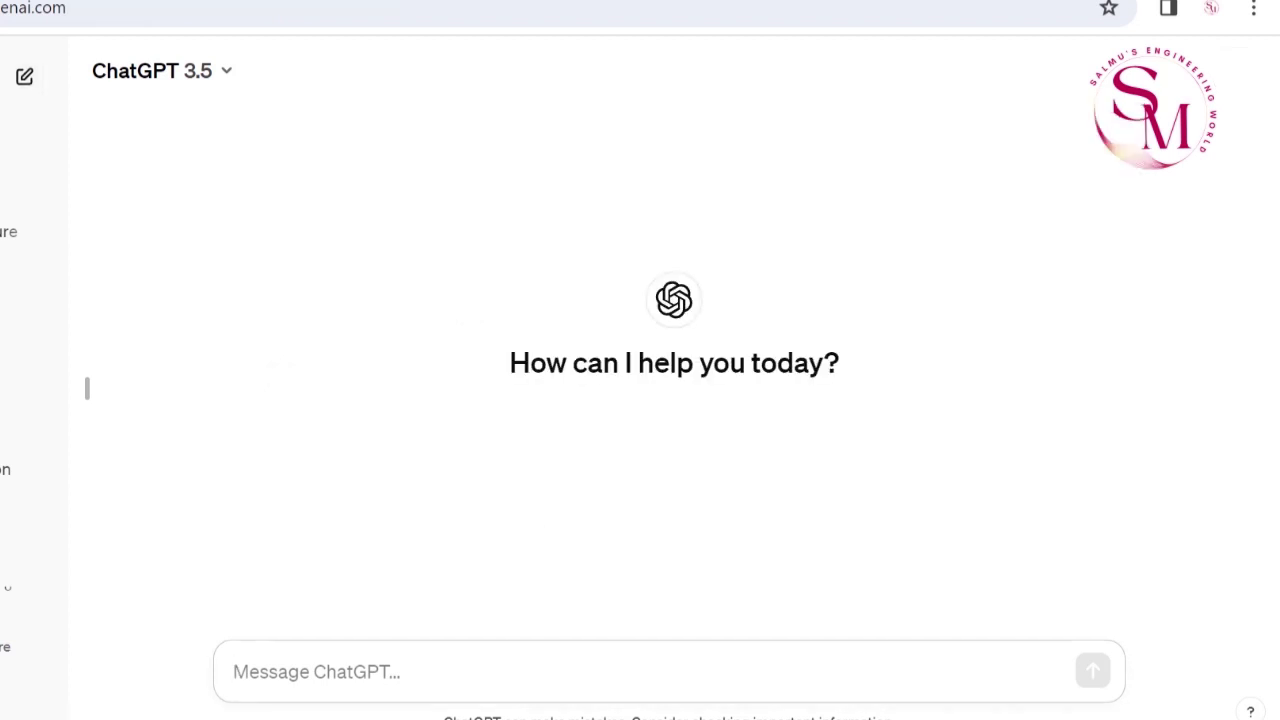
type("wri")
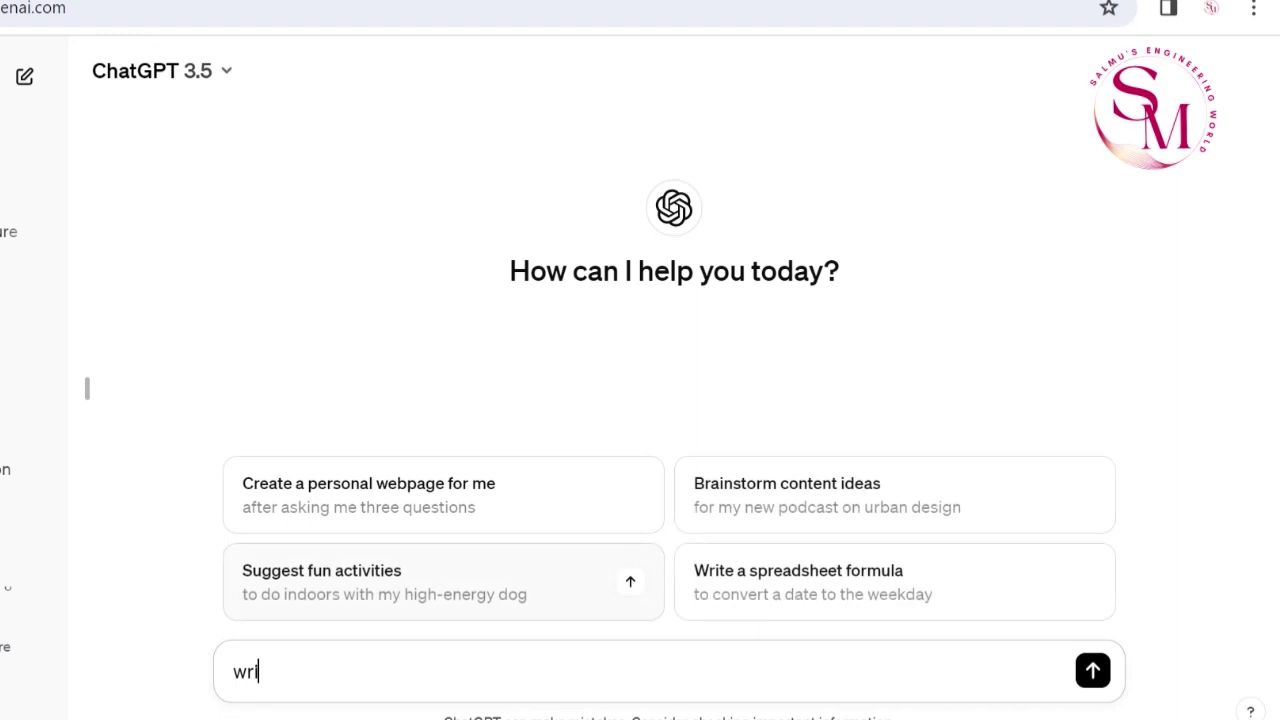
type("te slo")
type("gan based")
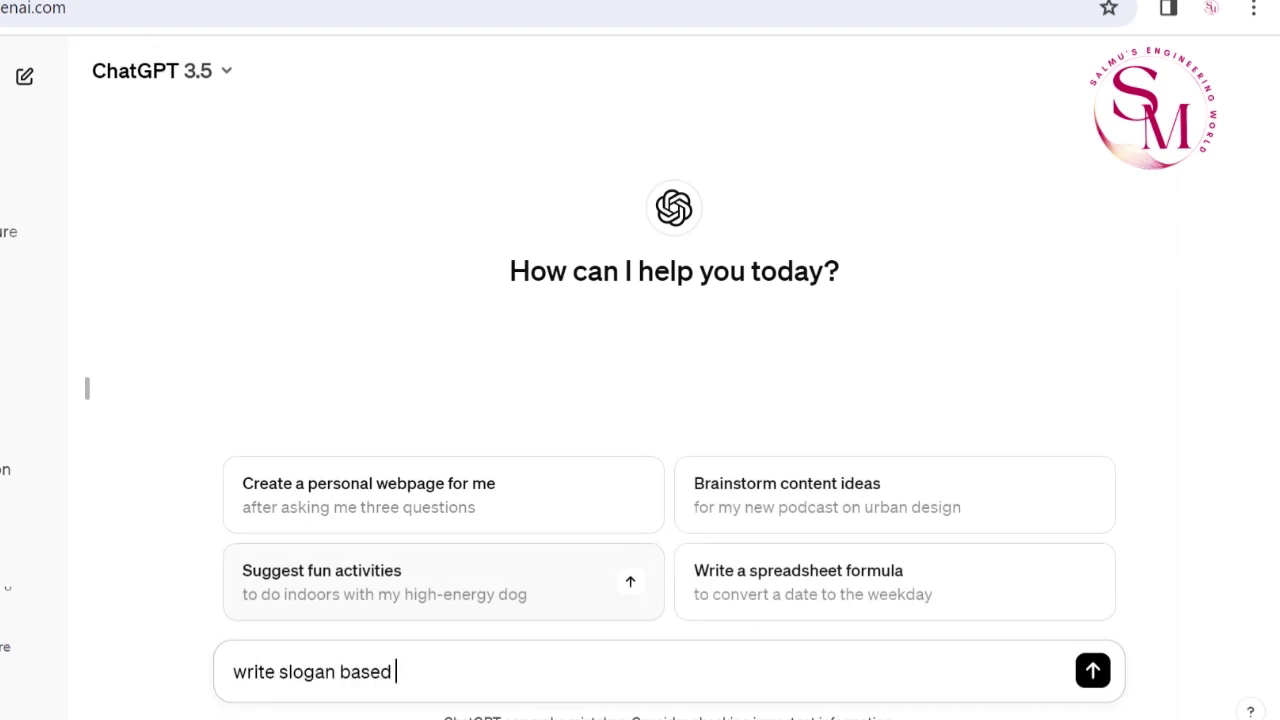
type(" on the ")
type("humanity")
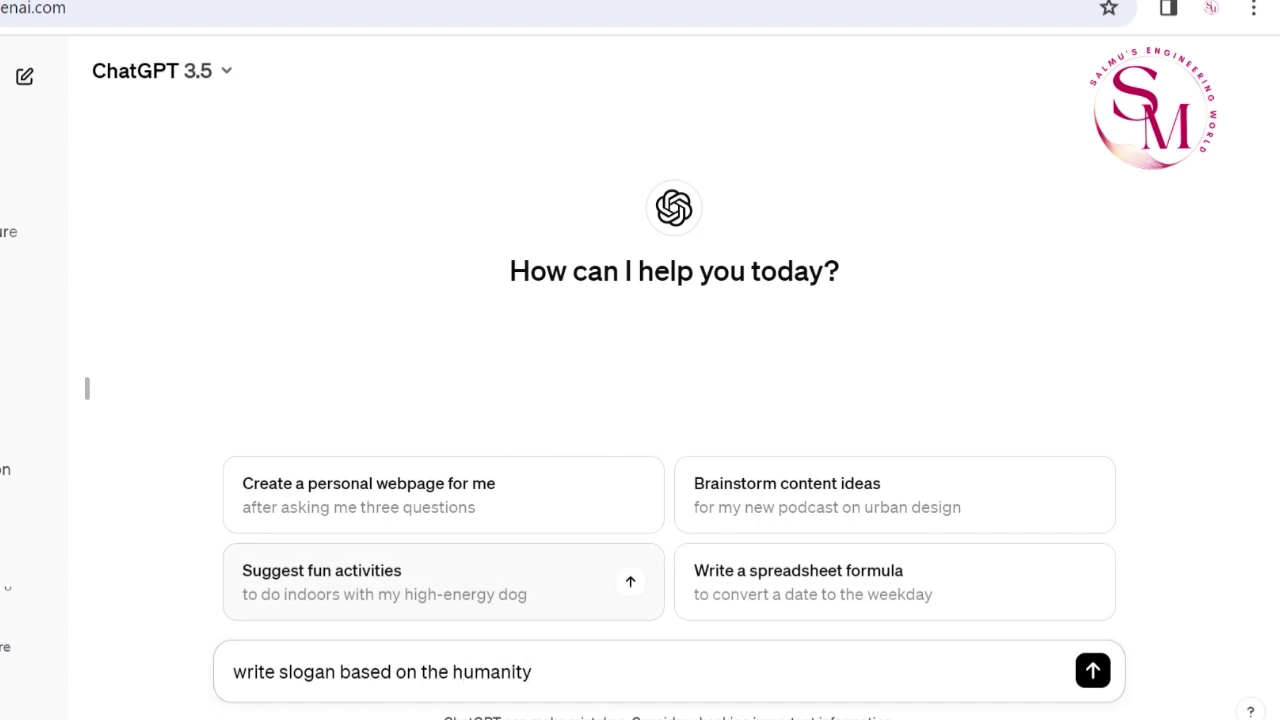
key("Return")
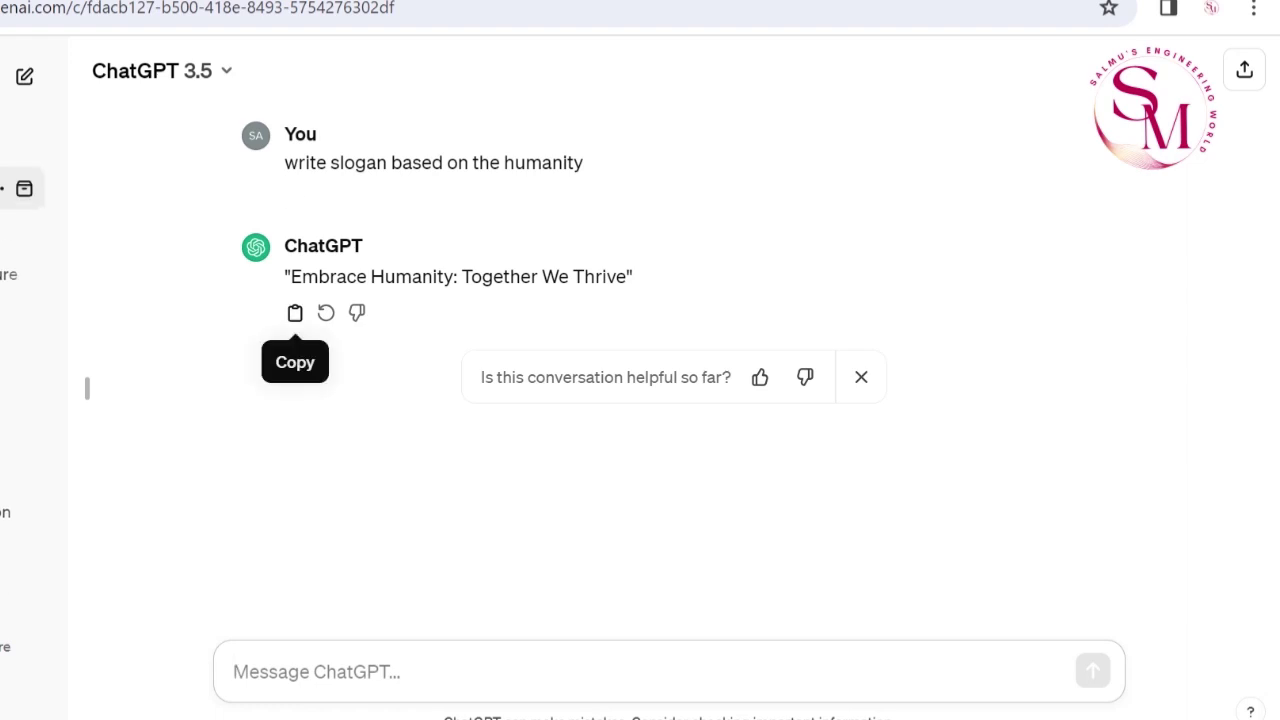
Step: Regenerate the reply, then edit the prompt to ask for 5 slogans and resubmit
left_click(326, 313)
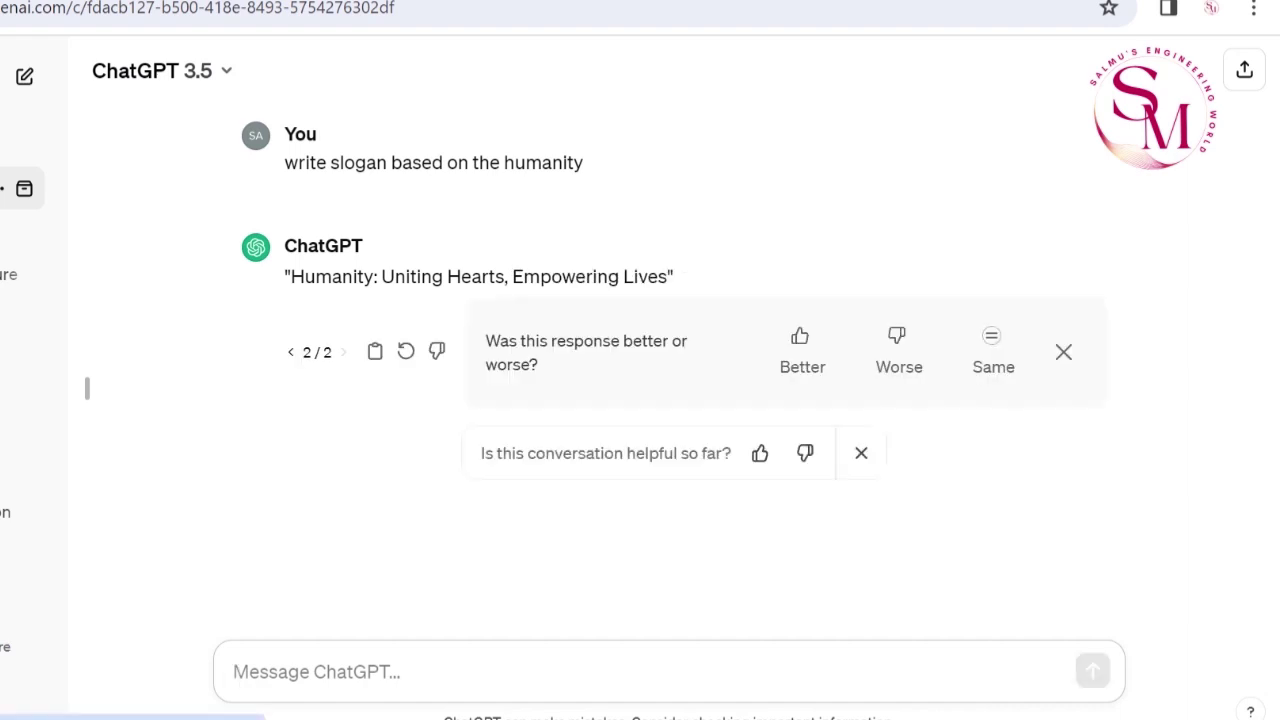
left_click(295, 196)
key("ctrl+Left")
key("ctrl+Left")
key("ctrl+Left")
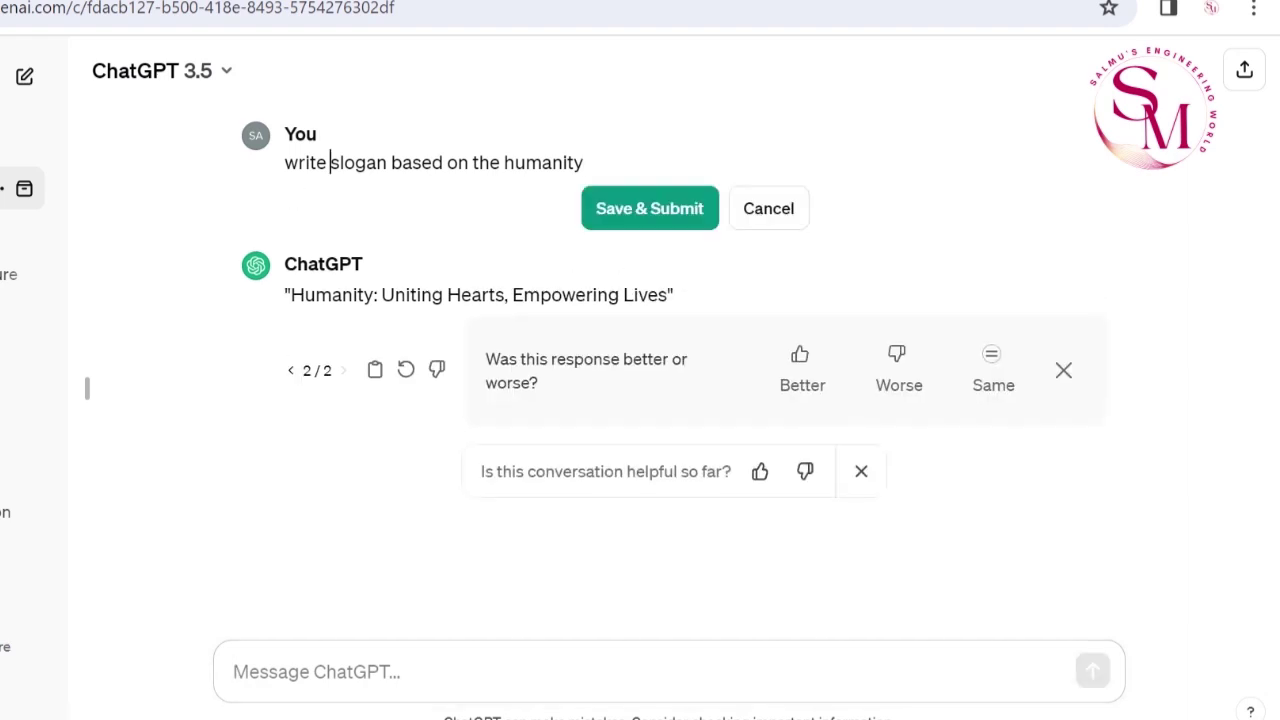
type("5")
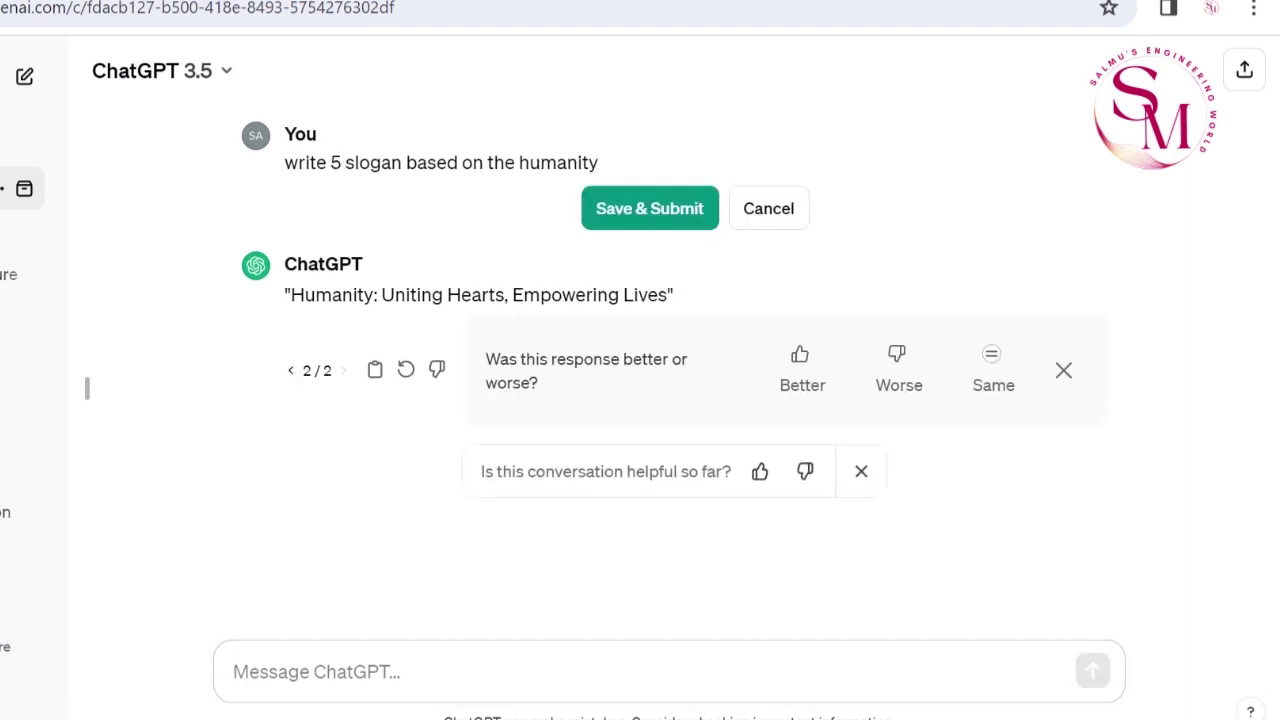
key("Return")
left_click(649, 237)
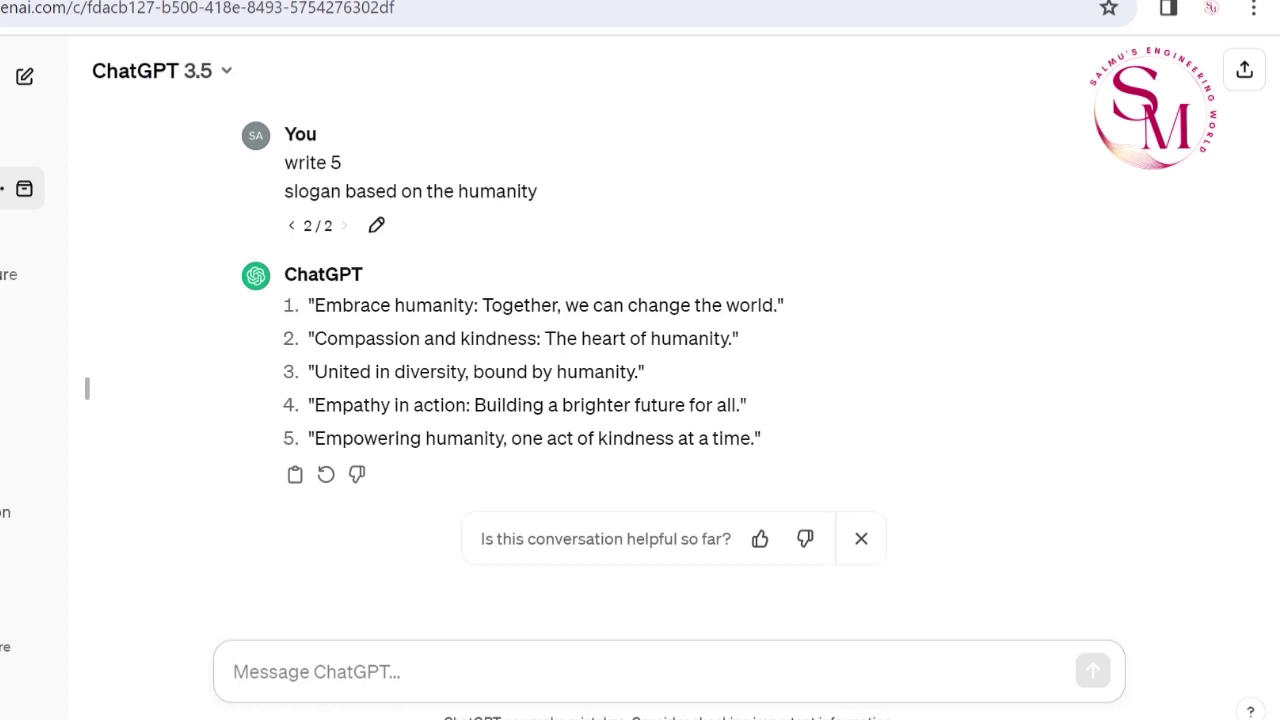
Step: Edit the prompt to 'write 5 business ideas' and resubmit it
left_click(376, 225)
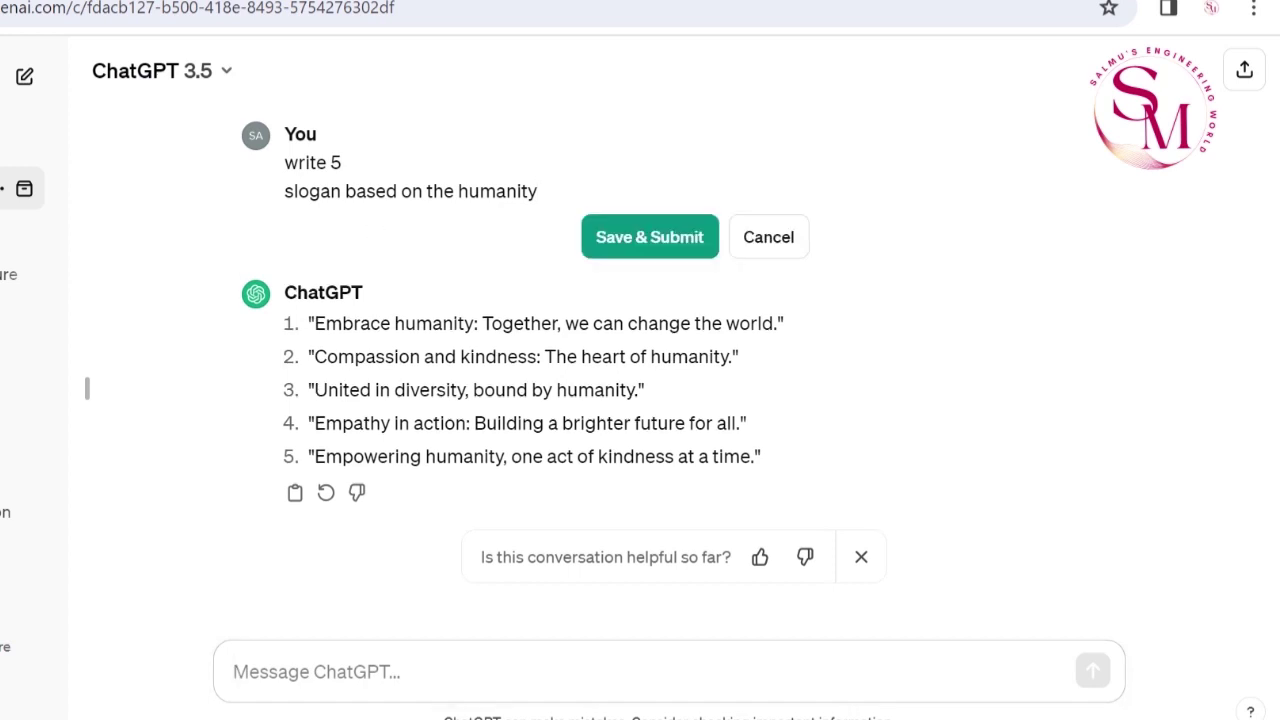
left_click_drag(537, 191, 284, 160)
key("Right")
key("BackSpace")
key("BackSpace")
key("BackSpace")
key("BackSpace")
key("BackSpace")
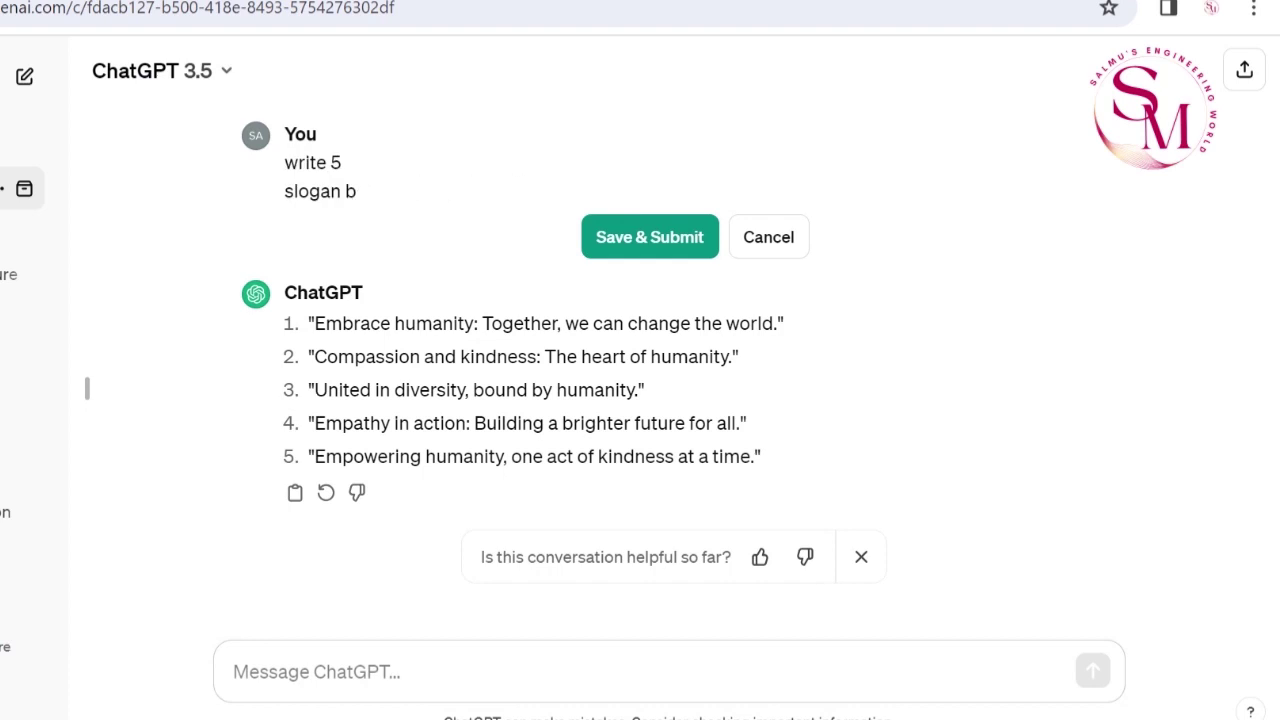
key("BackSpace")
key("BackSpace")
key("BackSpace")
key("BackSpace")
key("BackSpace")
type("bus")
type("iness id")
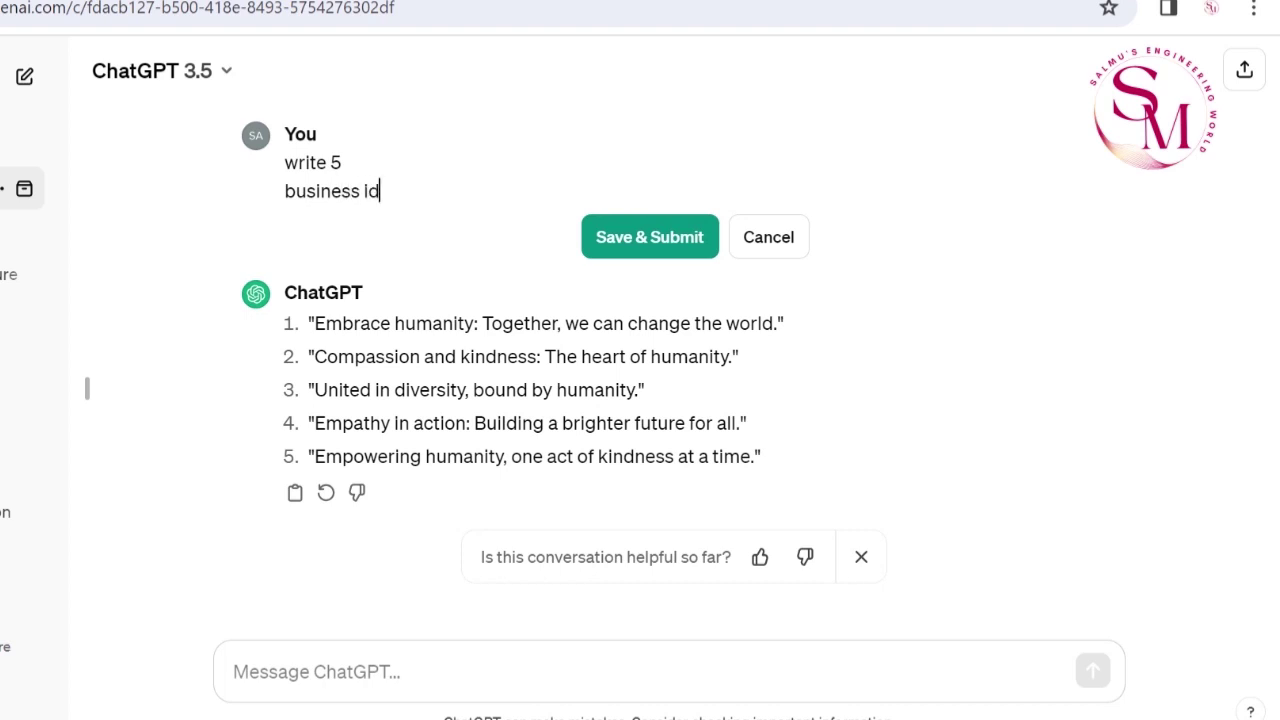
type("eas")
key("Return")
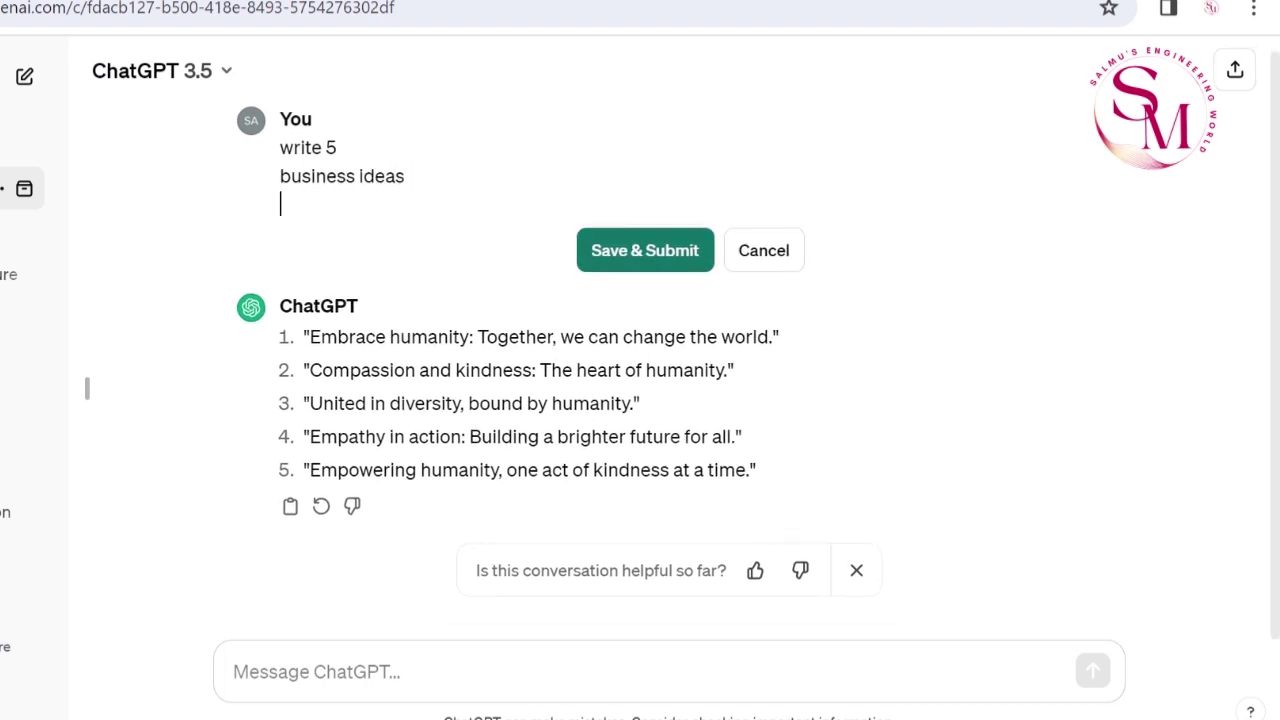
left_click(649, 249)
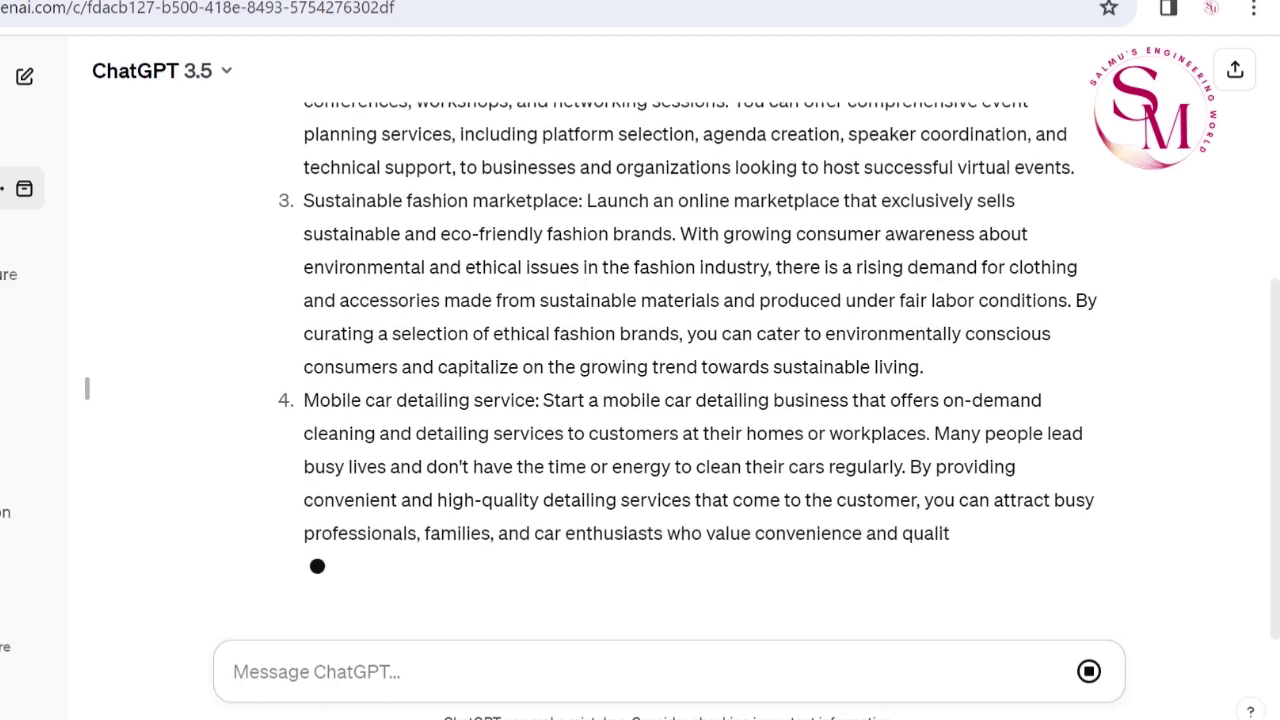
Step: Review the business ideas reply and start a fresh empty chat
scroll(640, 400, "up", 4)
left_click(372, 225)
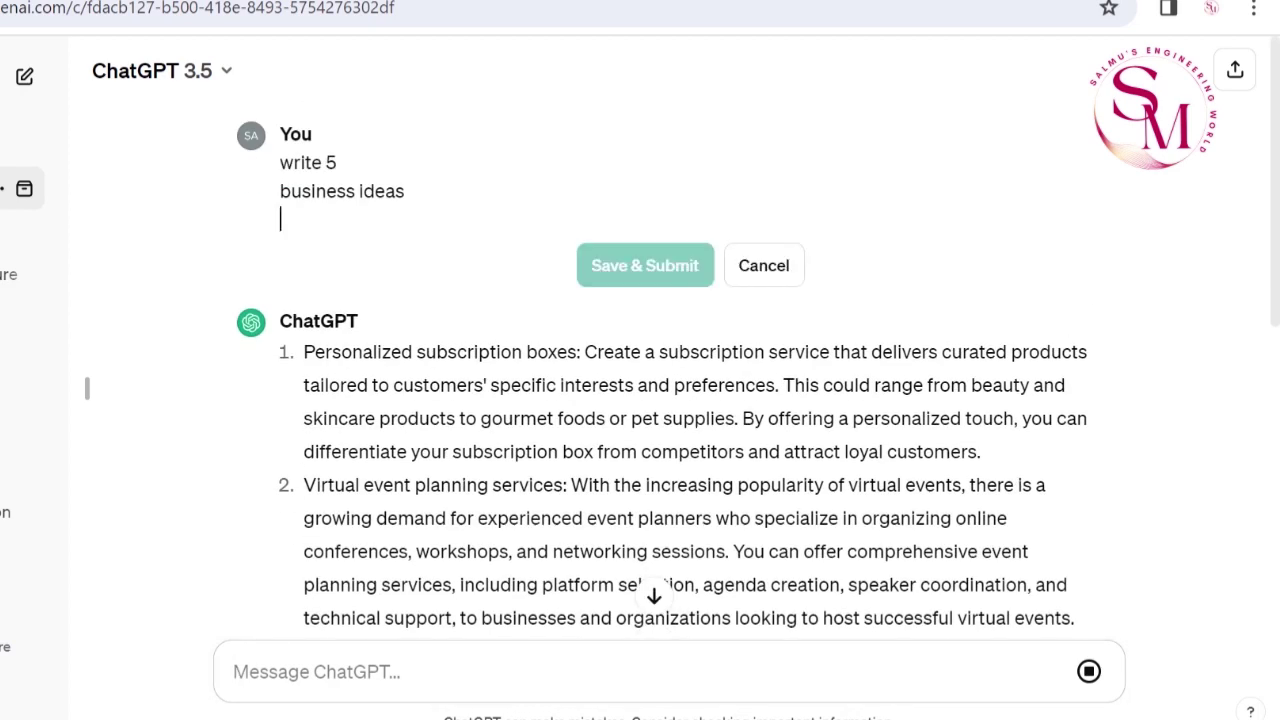
left_click(22, 76)
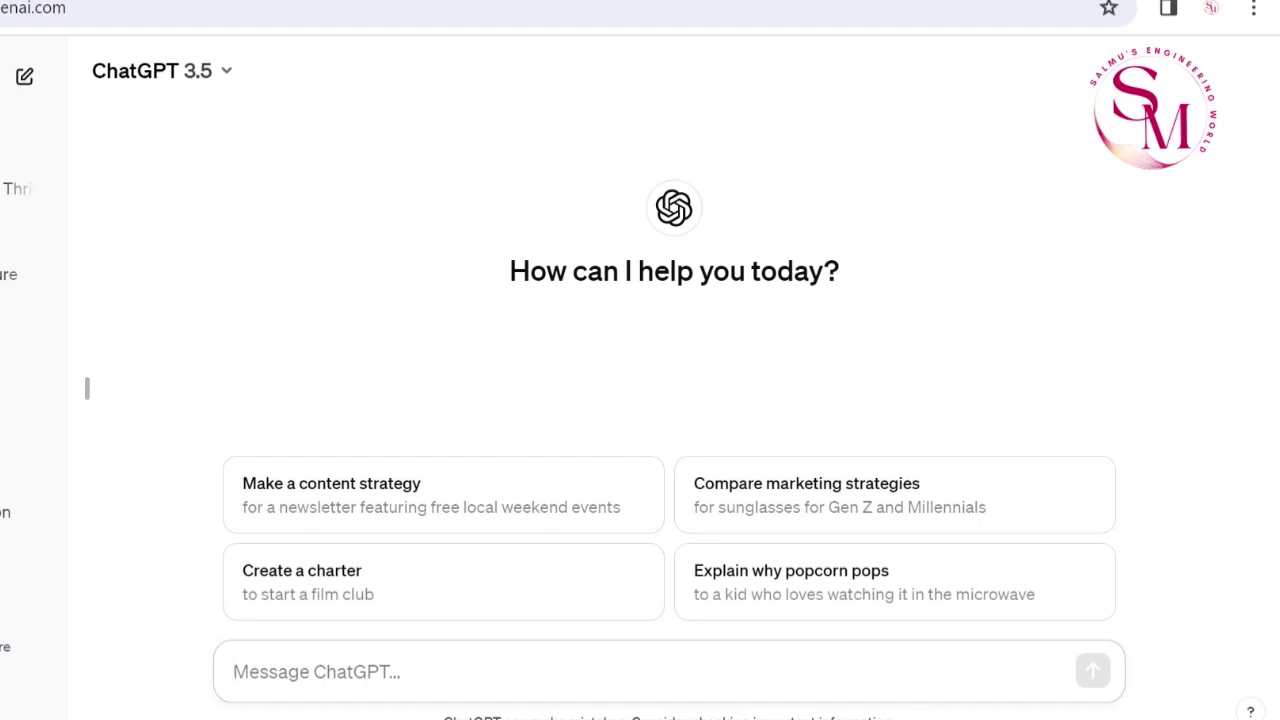
Step: Ask ChatGPT to translate "the technology will win, human will fail" into Arabic
type("transla")
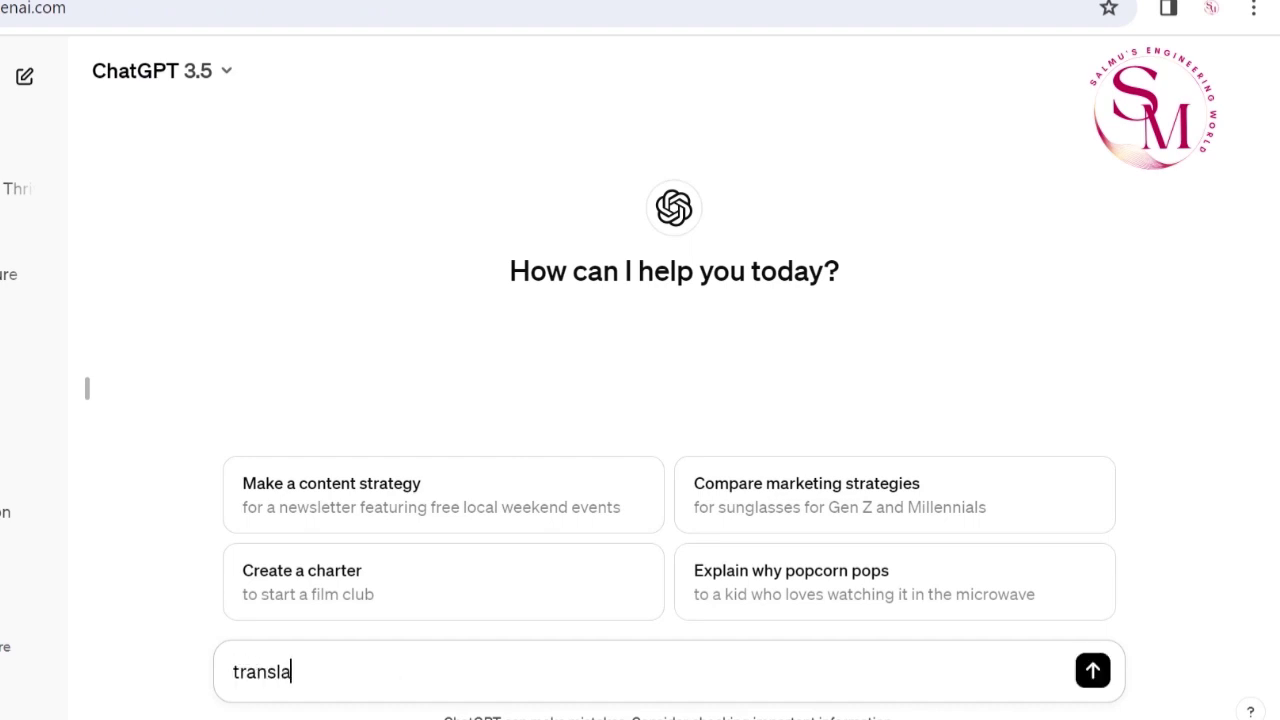
type("te th")
type("e wor")
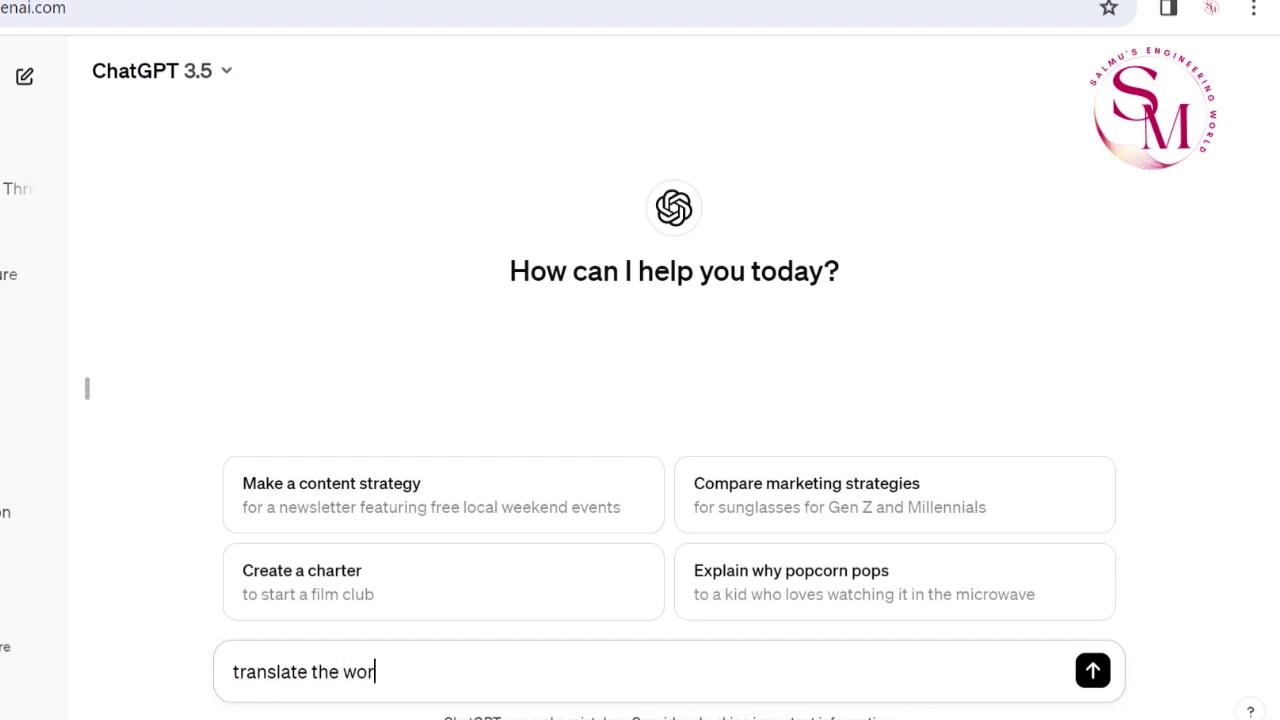
type("ds \" ")
type("thg")
key("BackSpace")
type("e te")
type("chnolo")
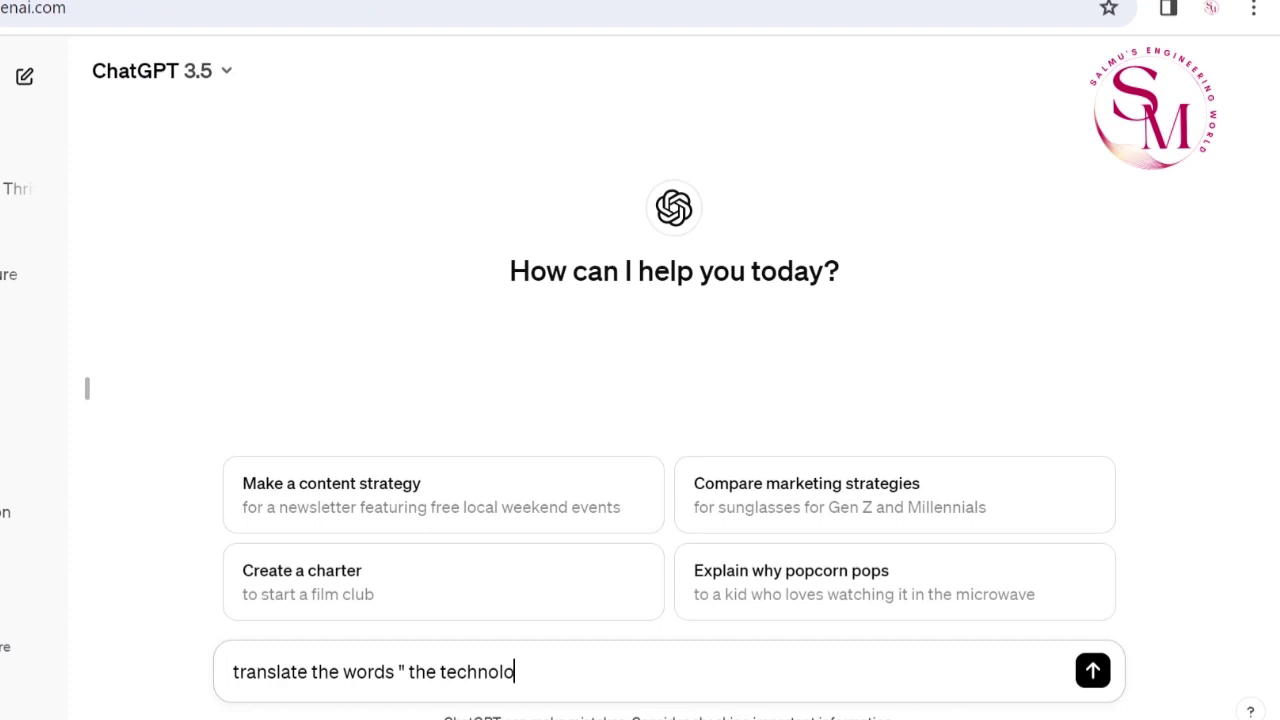
type("gy will ")
type("win,hum")
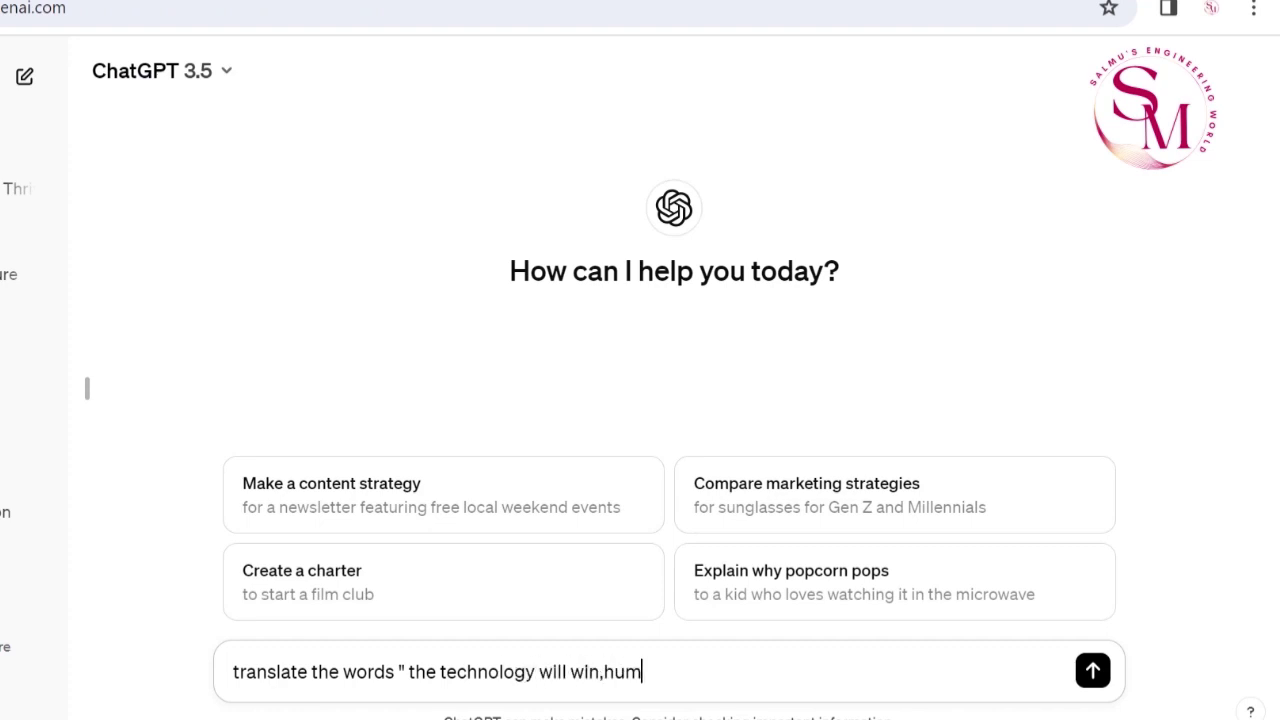
type("an wu")
key("BackSpace")
type("i")
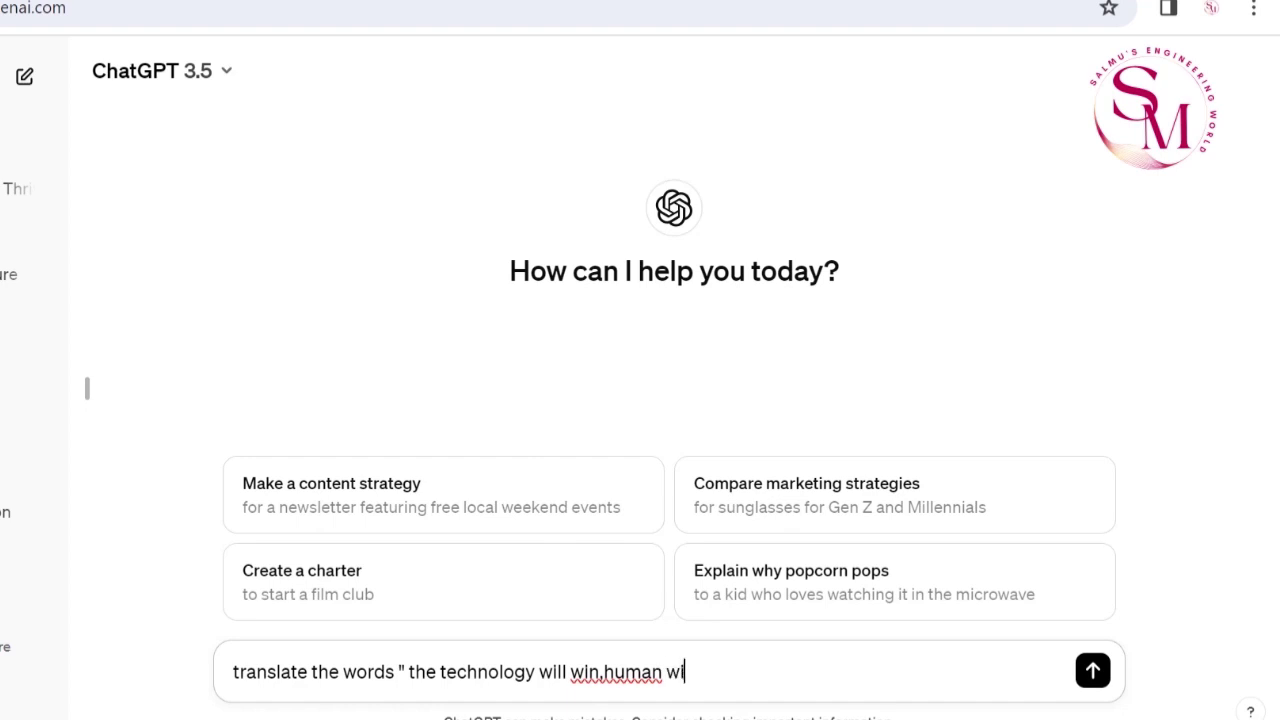
type("ll fail")
type("\"")
type(" in to")
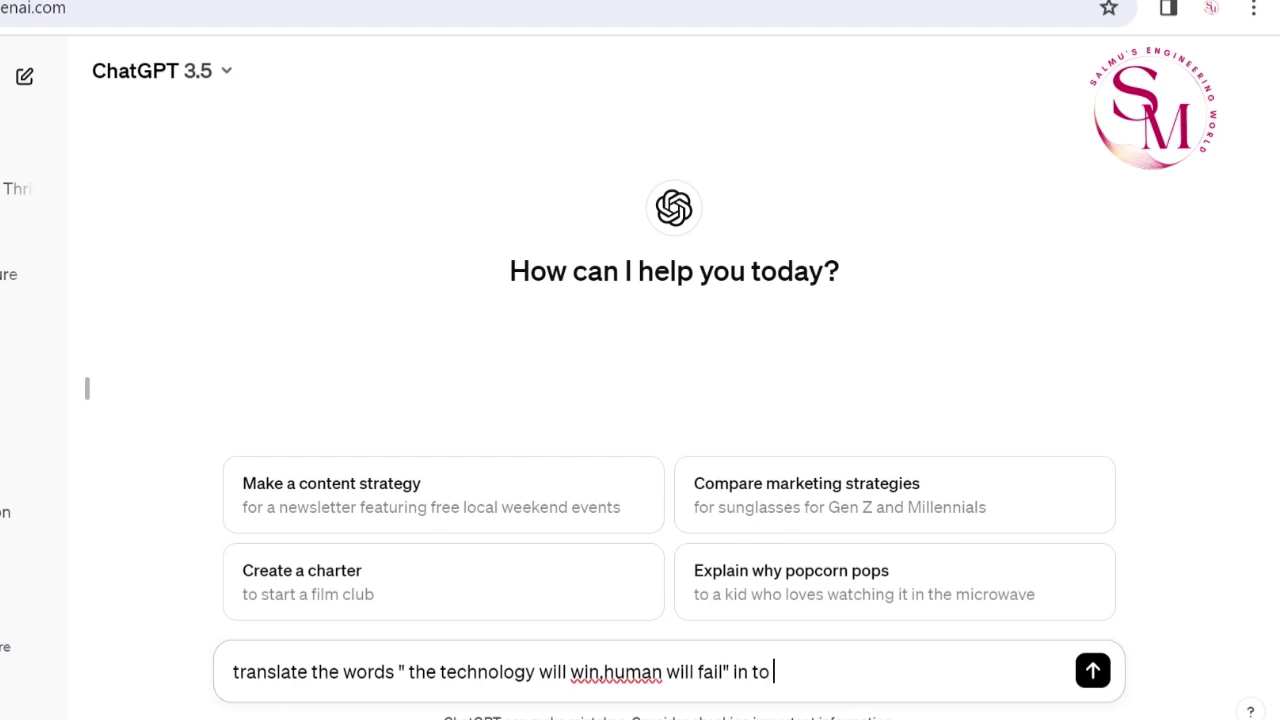
type(" arabi")
type("c")
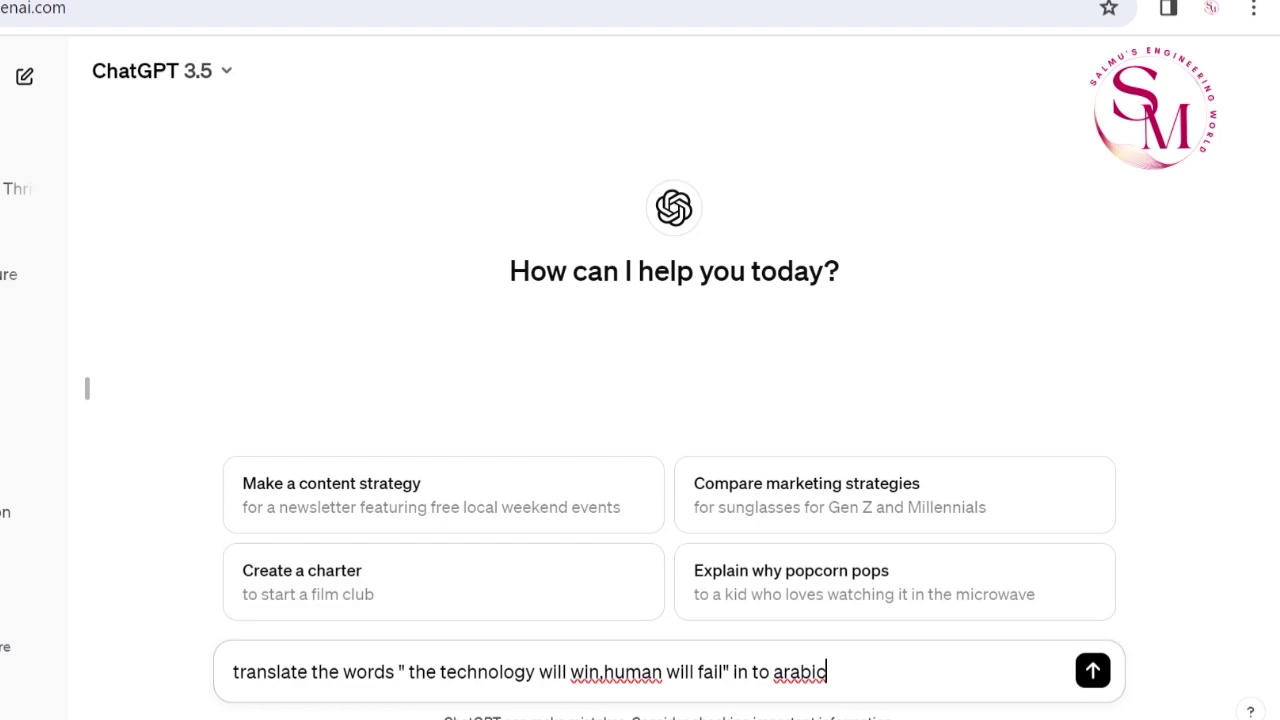
left_click(606, 672)
key("Return")
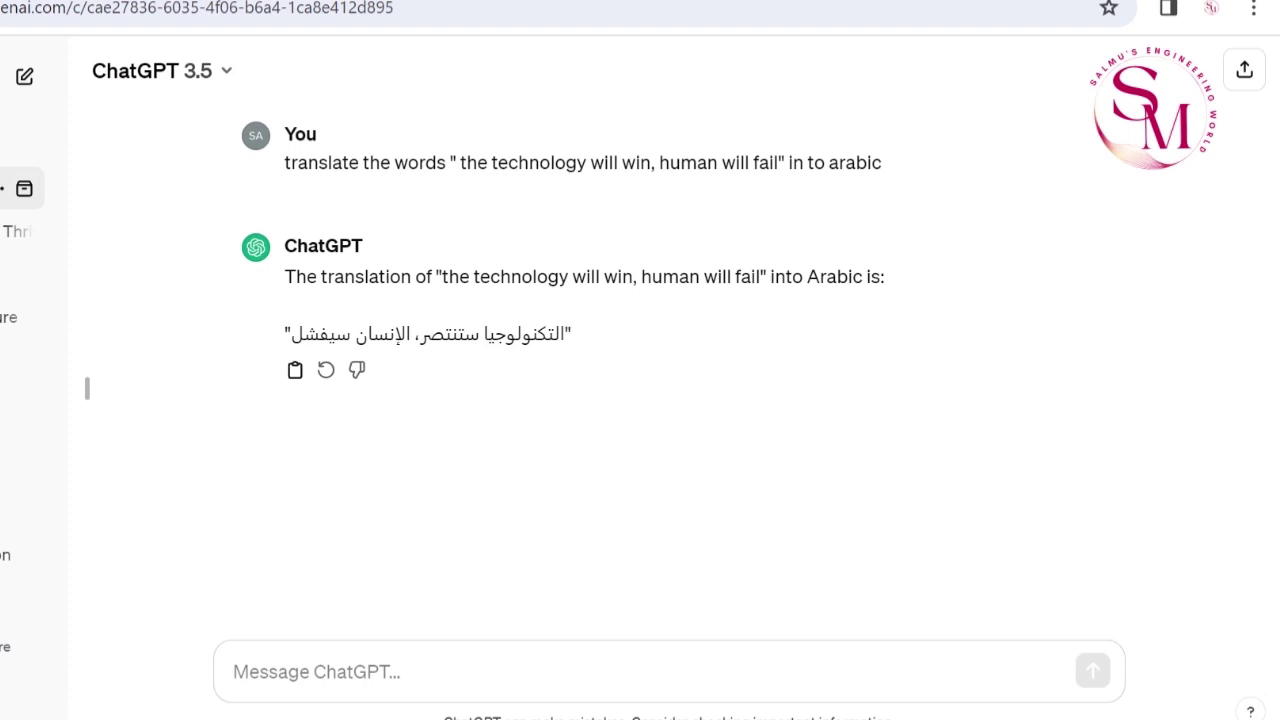
Step: Copy the Arabic translation and begin a Google search in a new browser tab
left_click(295, 370)
left_click_drag(568, 333, 286, 335)
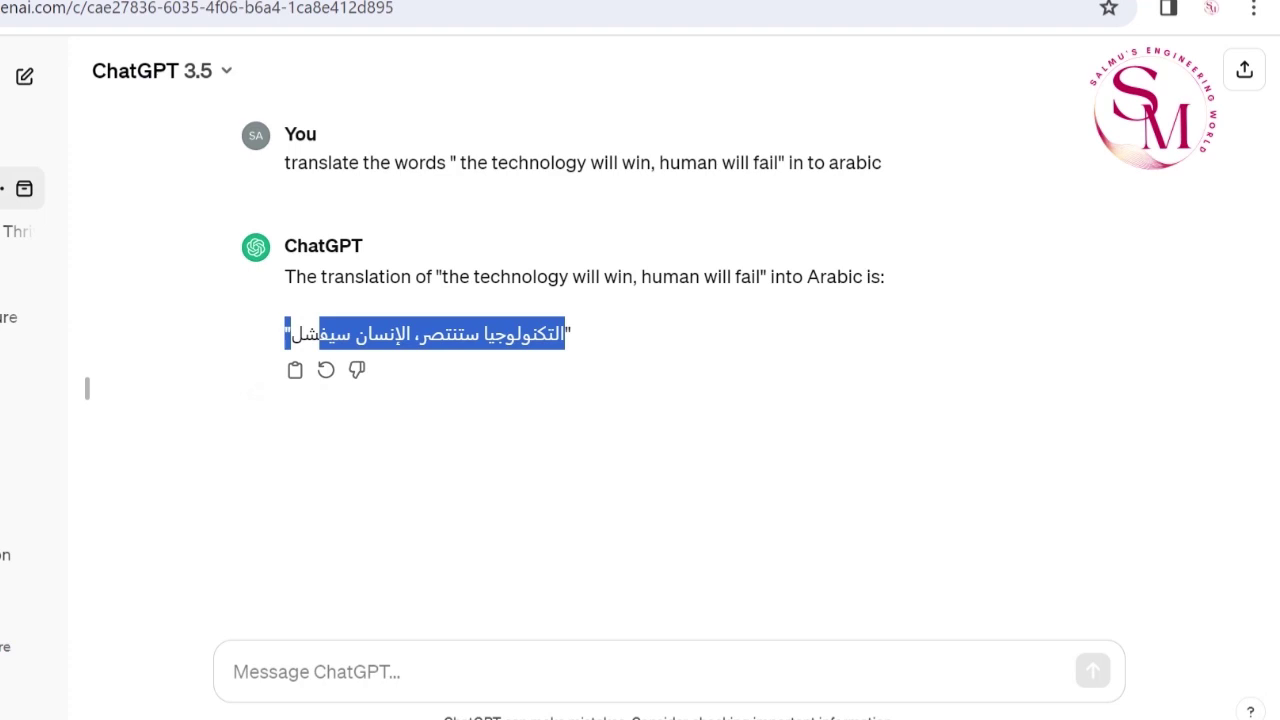
left_click(256, 391)
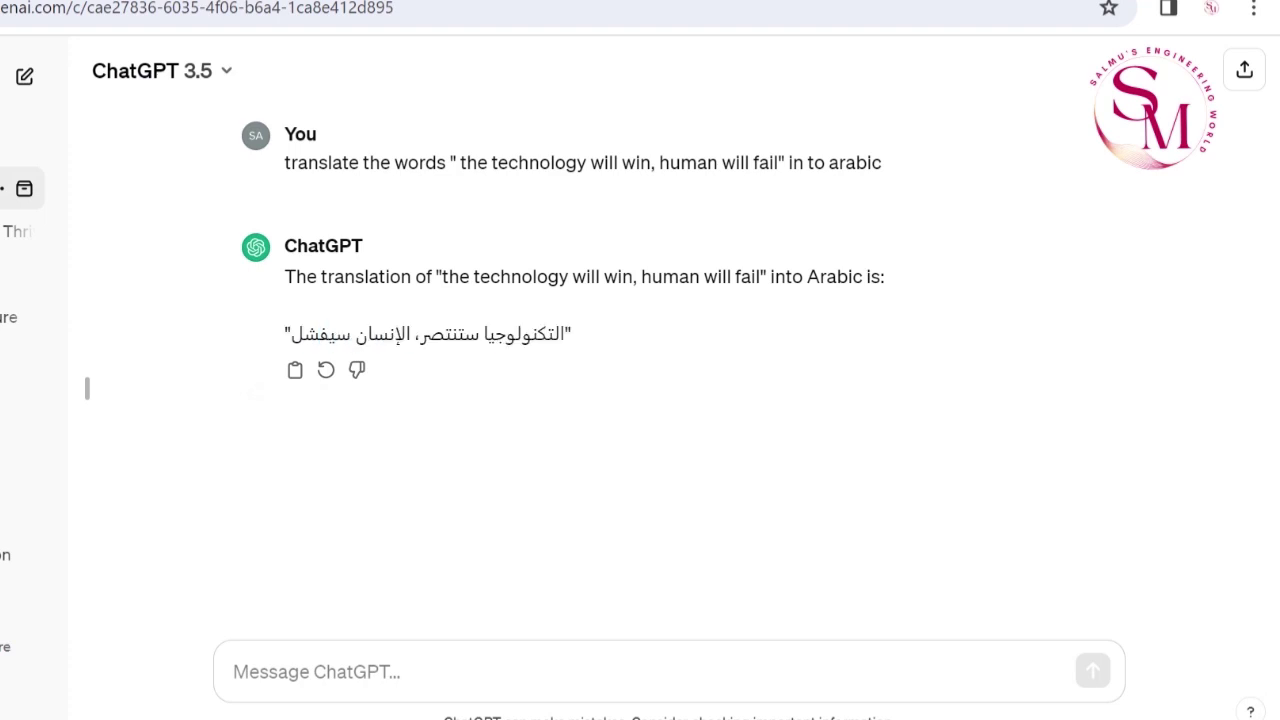
key("ctrl+t")
type("go")
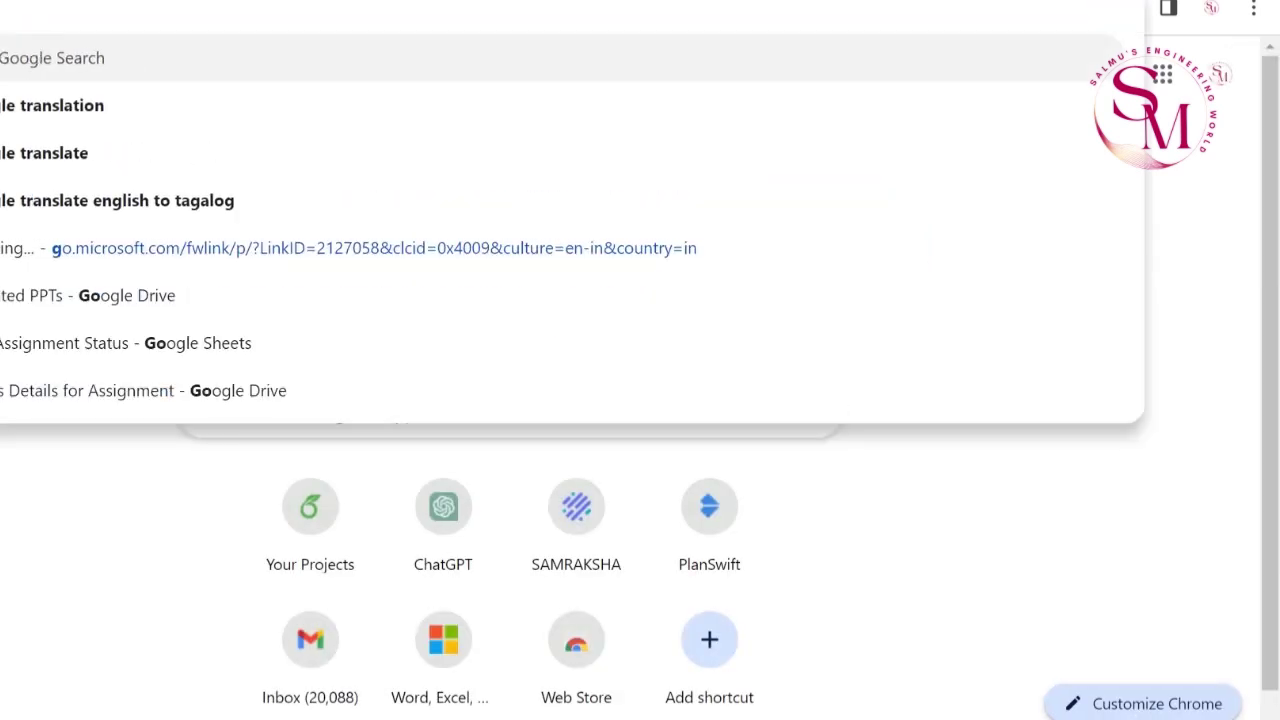